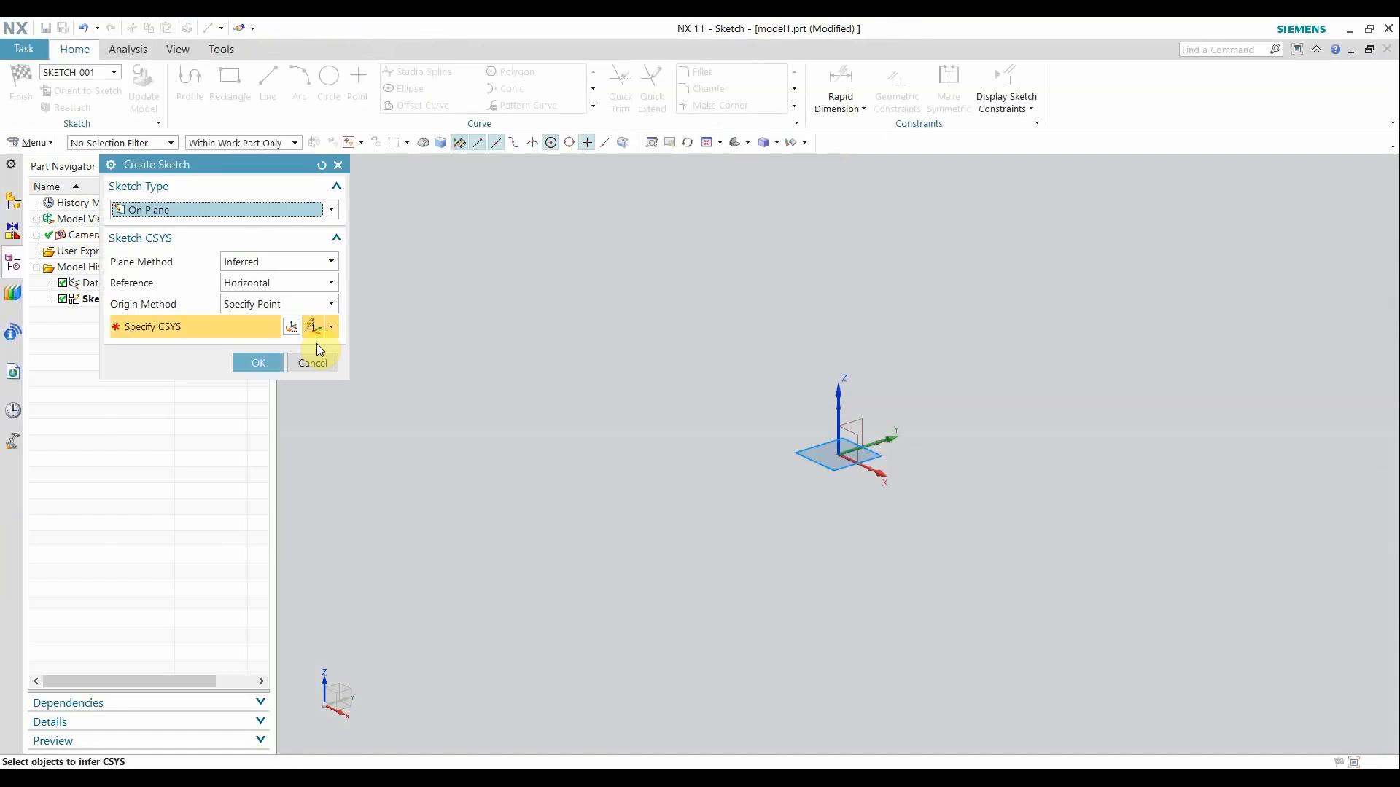
Create a sketch on the YZ plane and draw a slanted line about 60 mm long, up from the origin.
{"action": "left_click", "coordinate": [864, 416]}
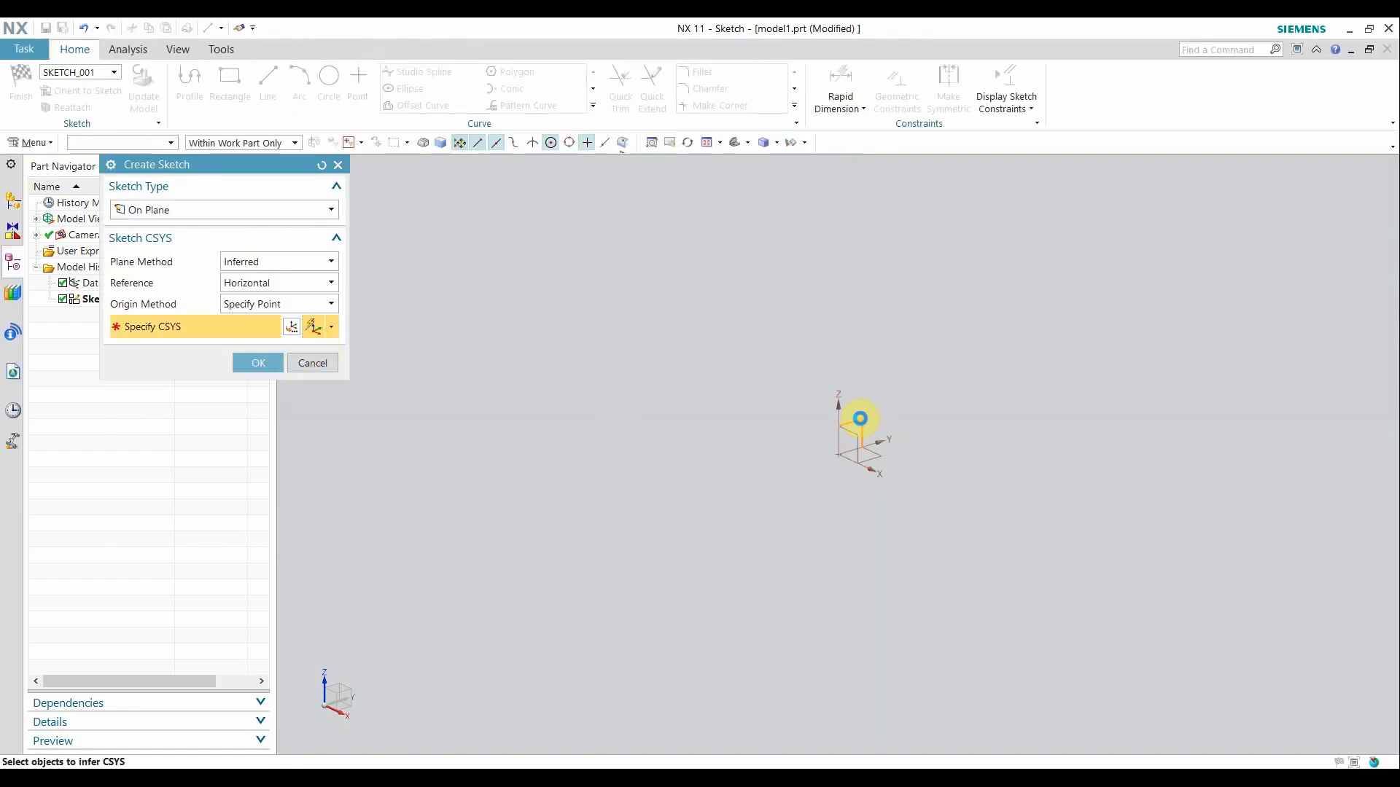
{"action": "left_click", "coordinate": [276, 362]}
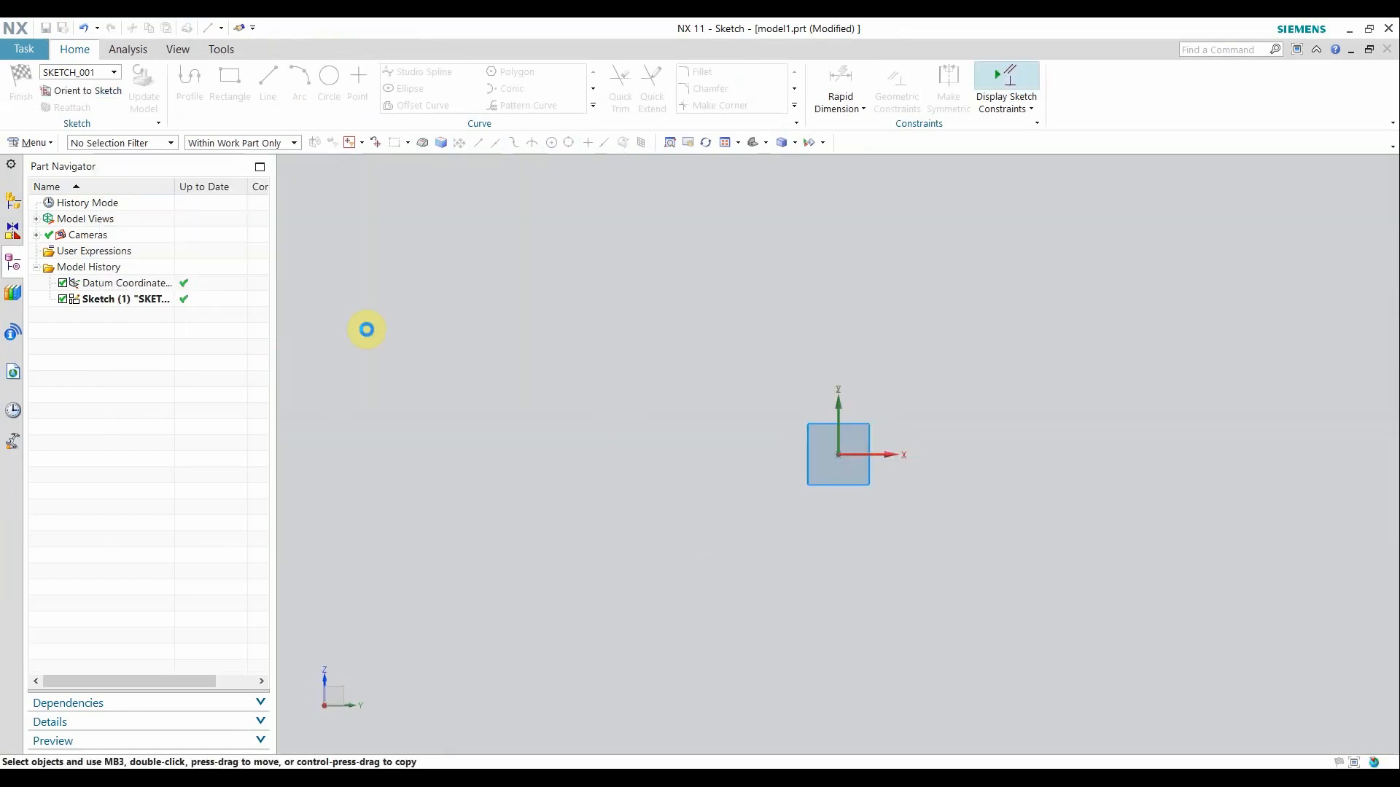
{"action": "left_click", "coordinate": [266, 102]}
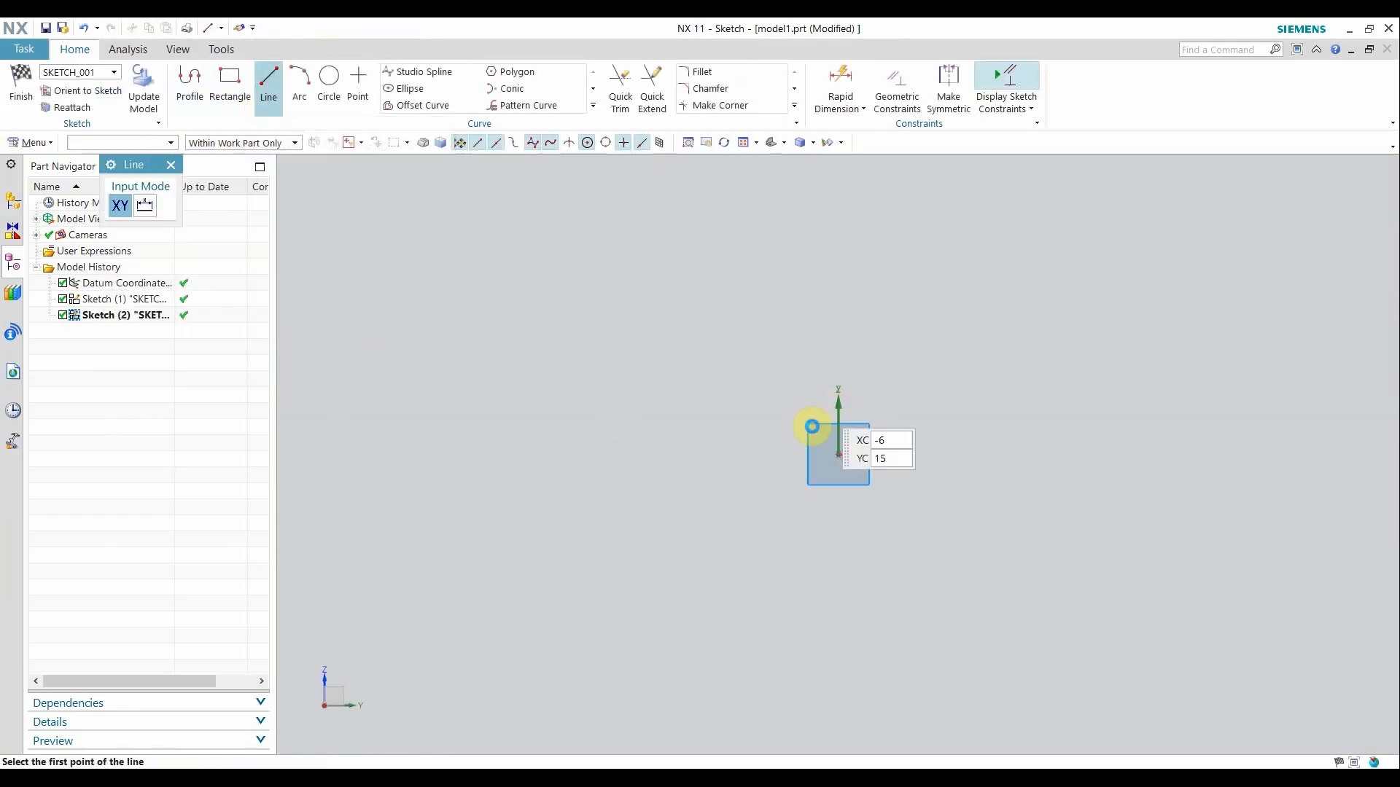
{"action": "left_click", "coordinate": [839, 454]}
{"action": "left_click", "coordinate": [936, 272]}
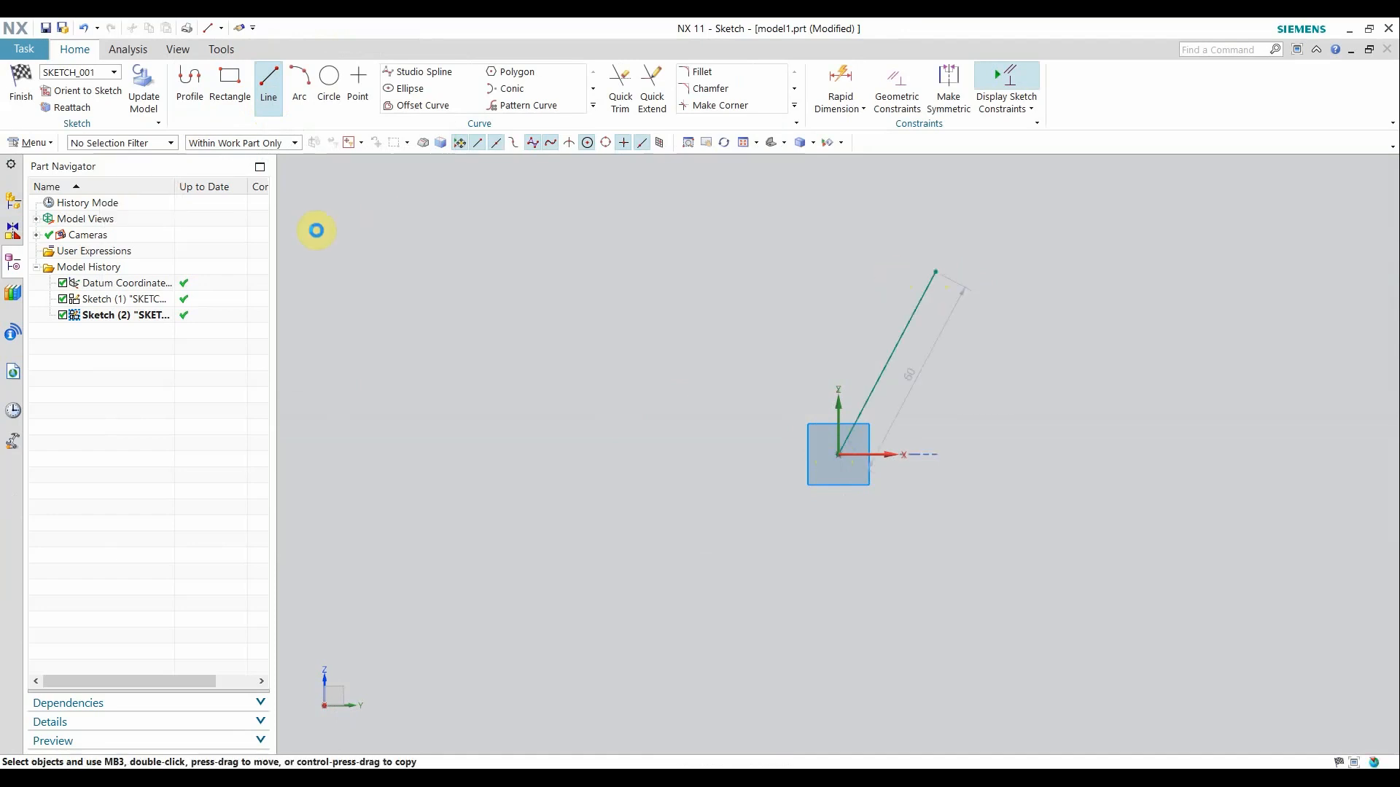
Close the triangle with a horizontal line about 28.2 mm long and a vertical line back to the origin, and finish the sketch.
{"action": "left_click", "coordinate": [934, 271]}
{"action": "key", "text": "Return"}
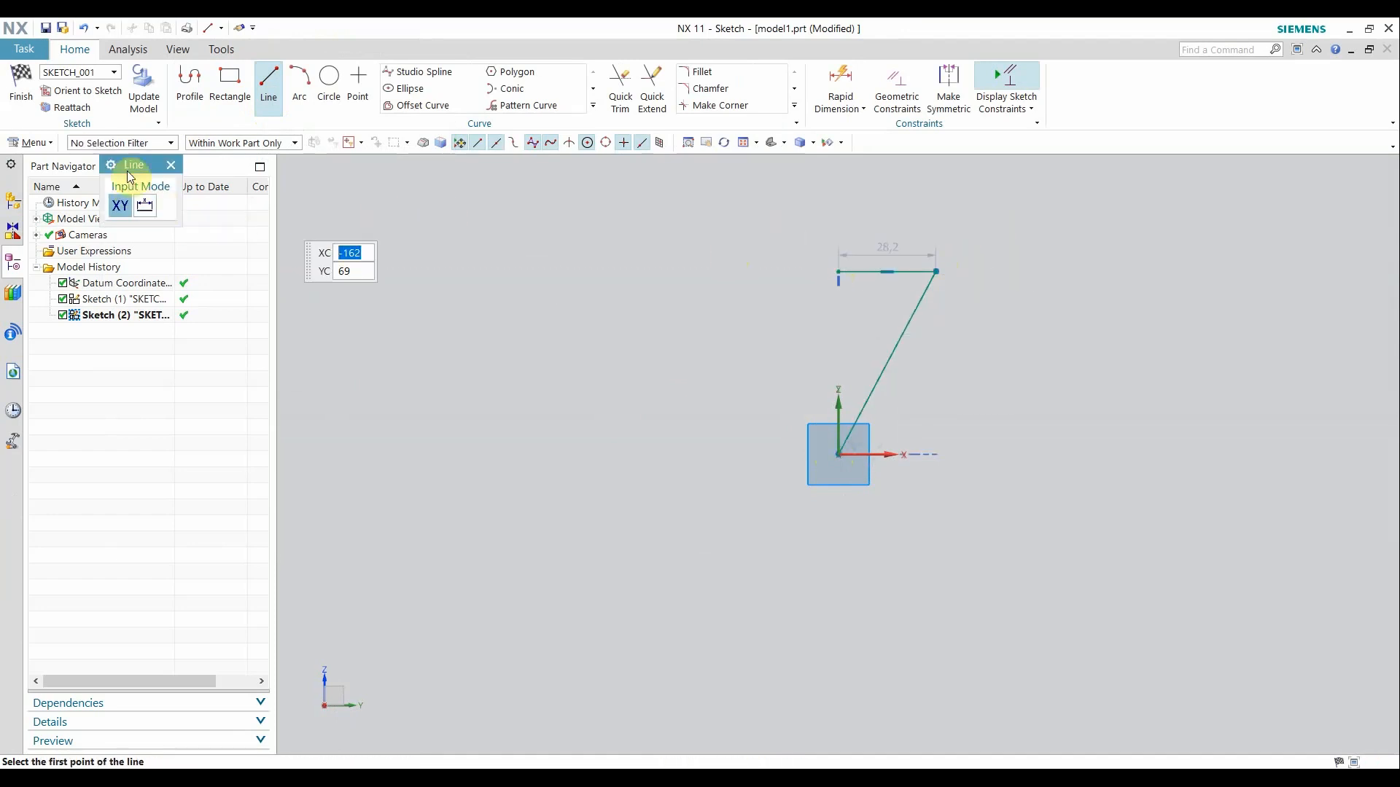
{"action": "left_click", "coordinate": [838, 271]}
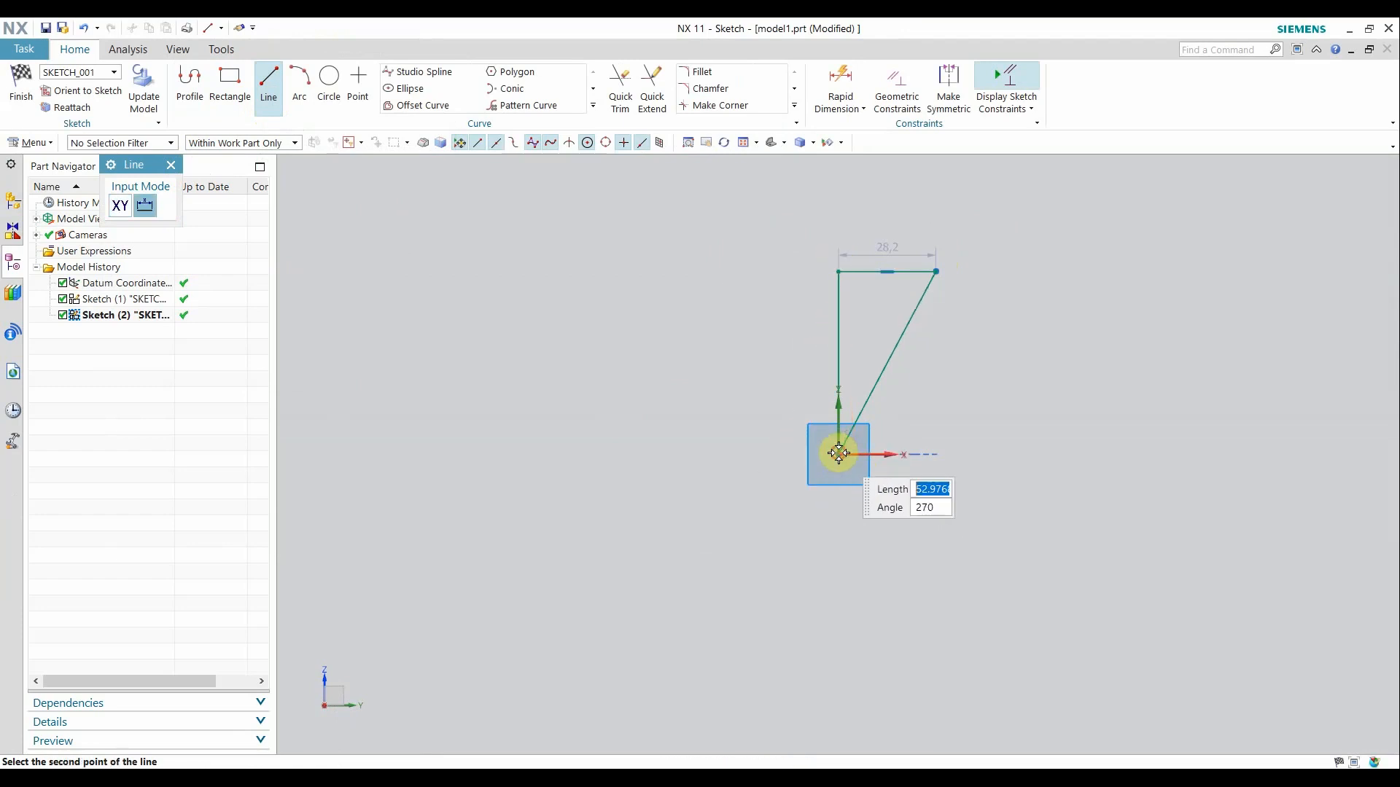
{"action": "left_click", "coordinate": [839, 453]}
{"action": "left_click", "coordinate": [171, 165]}
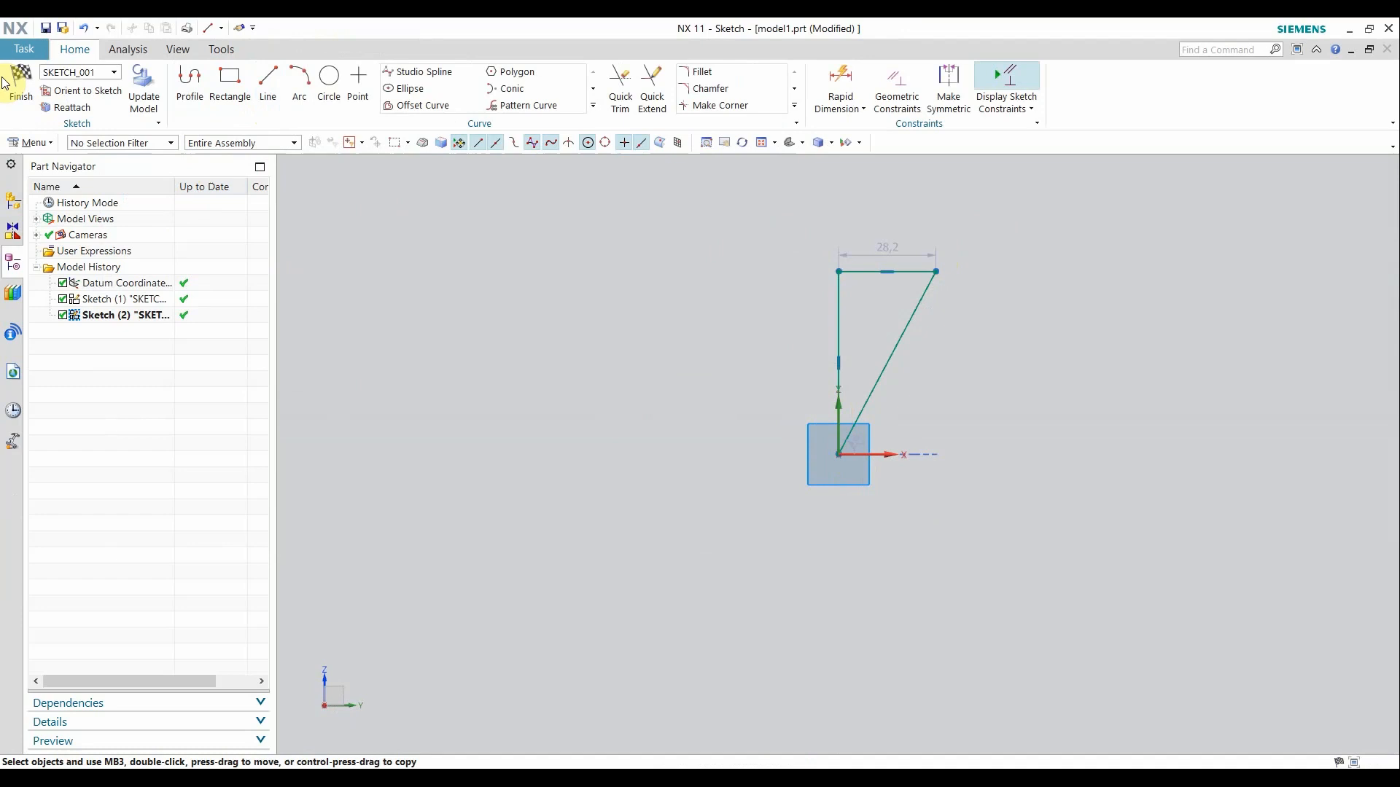
{"action": "left_click", "coordinate": [7, 83]}
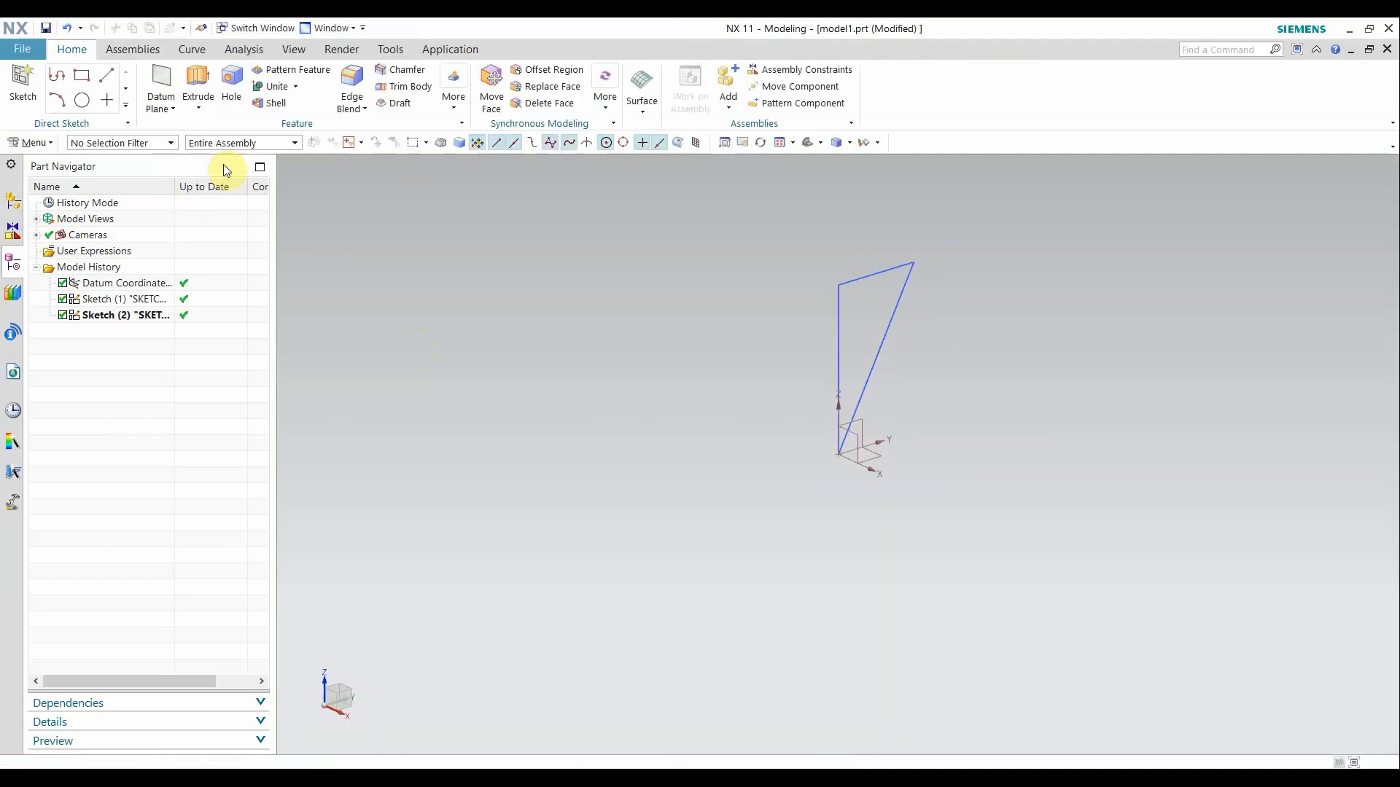
Start a Revolve and select the triangle's enclosed region as the section using the Region Boundary Curves rule.
{"action": "left_click", "coordinate": [198, 108]}
{"action": "left_click", "coordinate": [229, 147]}
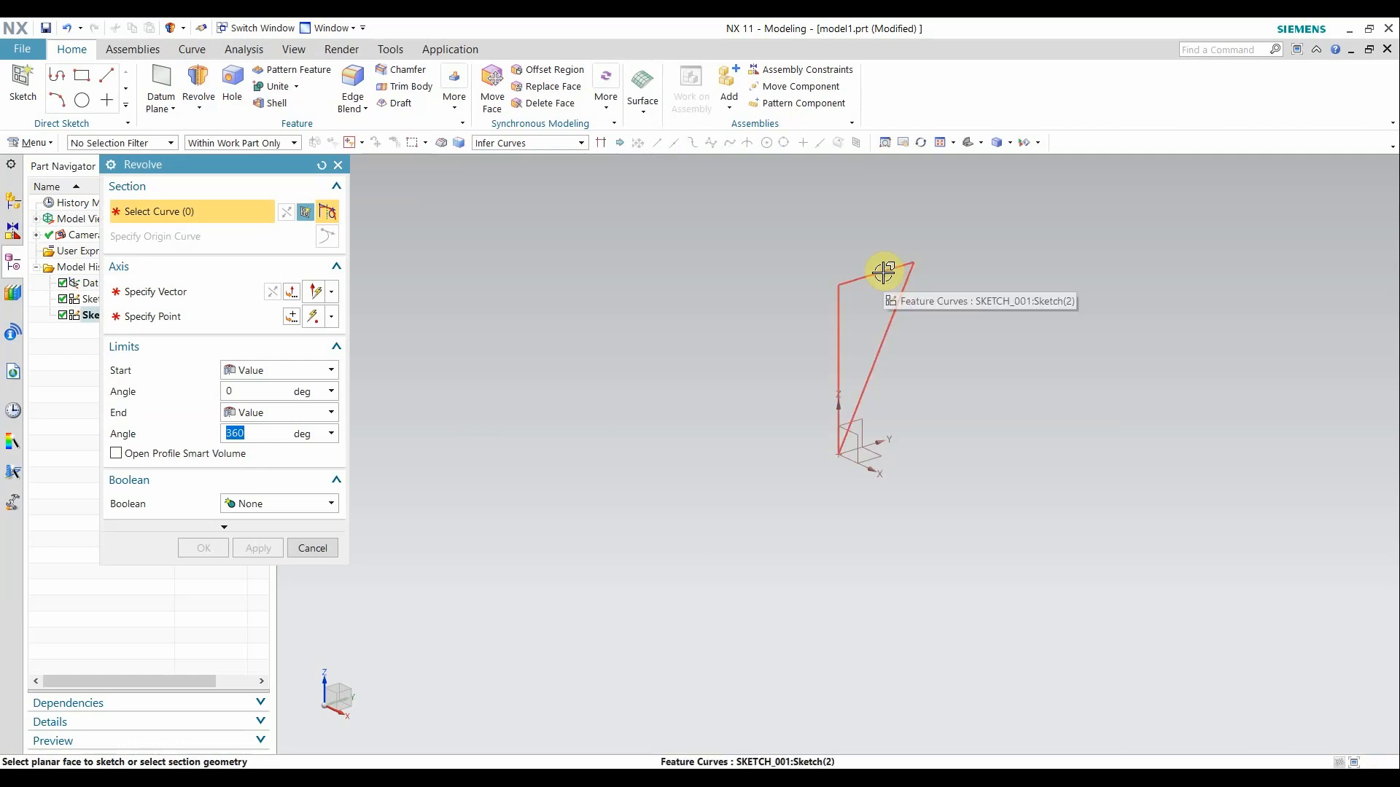
{"action": "left_click", "coordinate": [511, 143]}
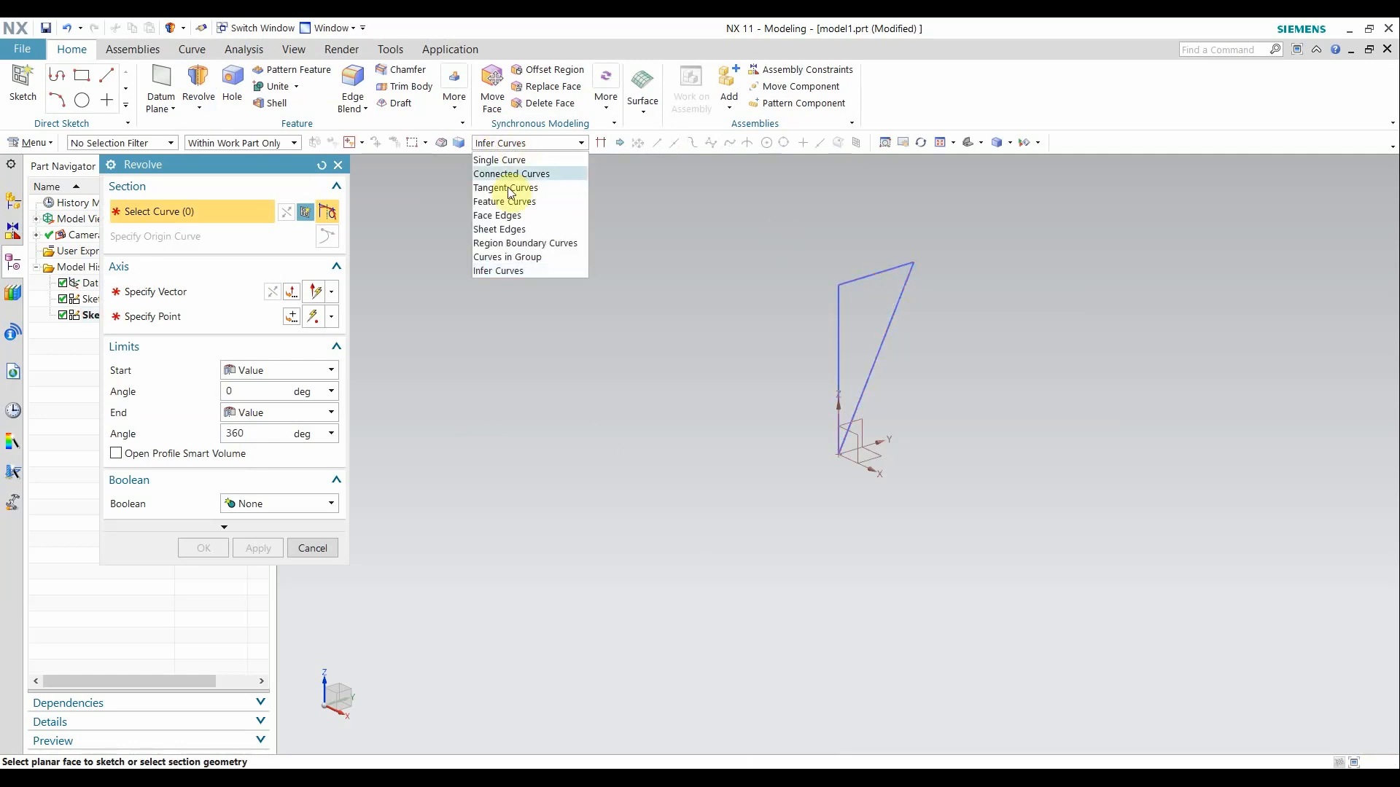
{"action": "left_click", "coordinate": [507, 244]}
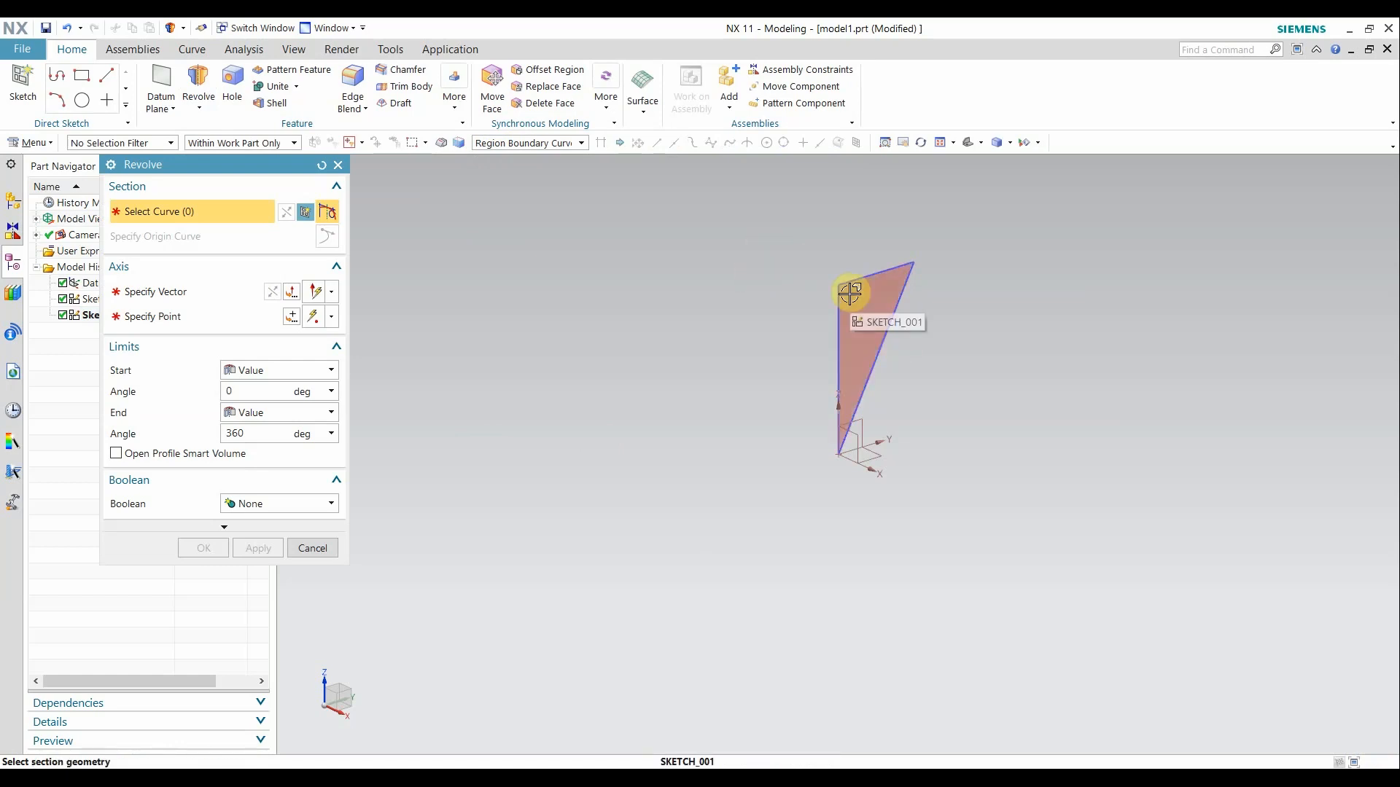
{"action": "left_click", "coordinate": [848, 292]}
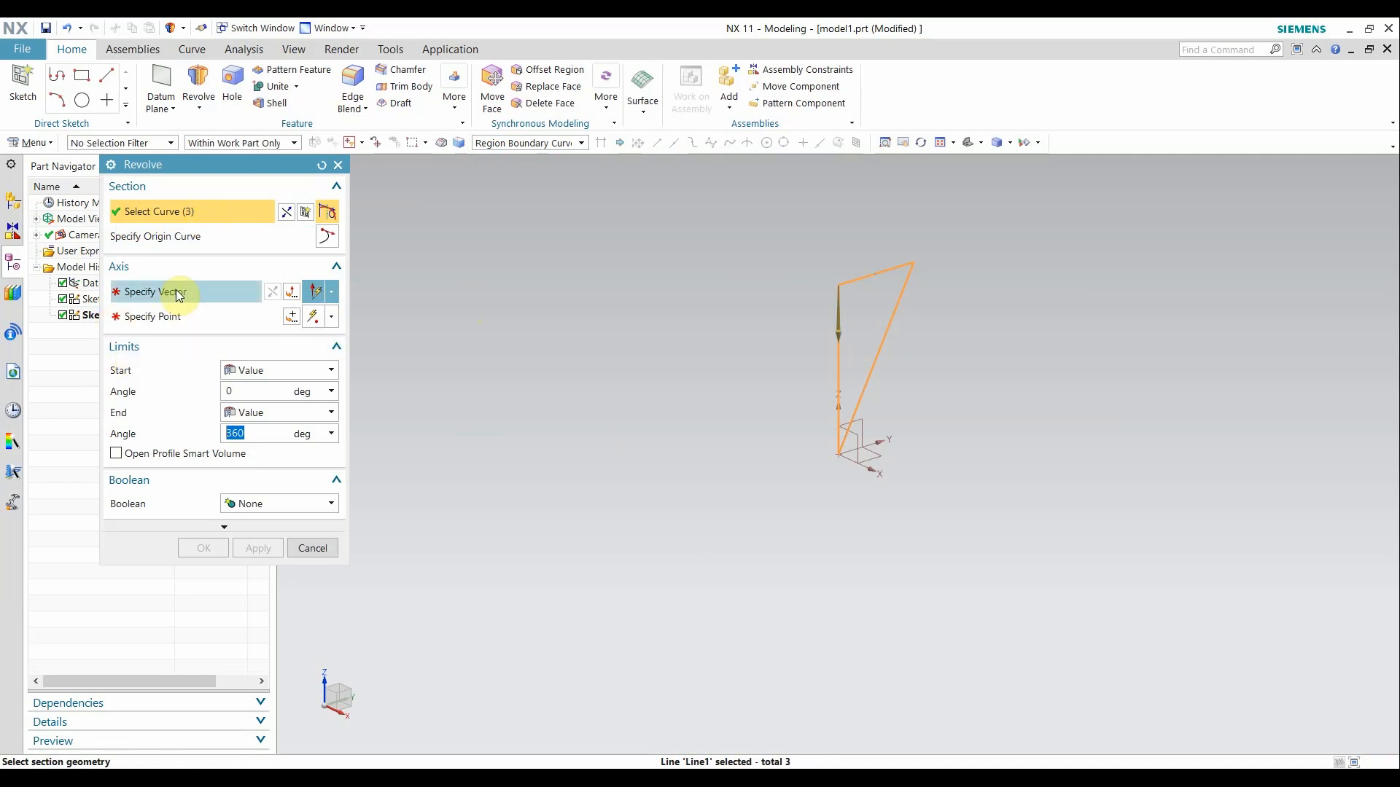
Define the revolve axis with the Z axis as vector, passing through the datum coordinate system's origin point.
{"action": "left_click", "coordinate": [137, 290]}
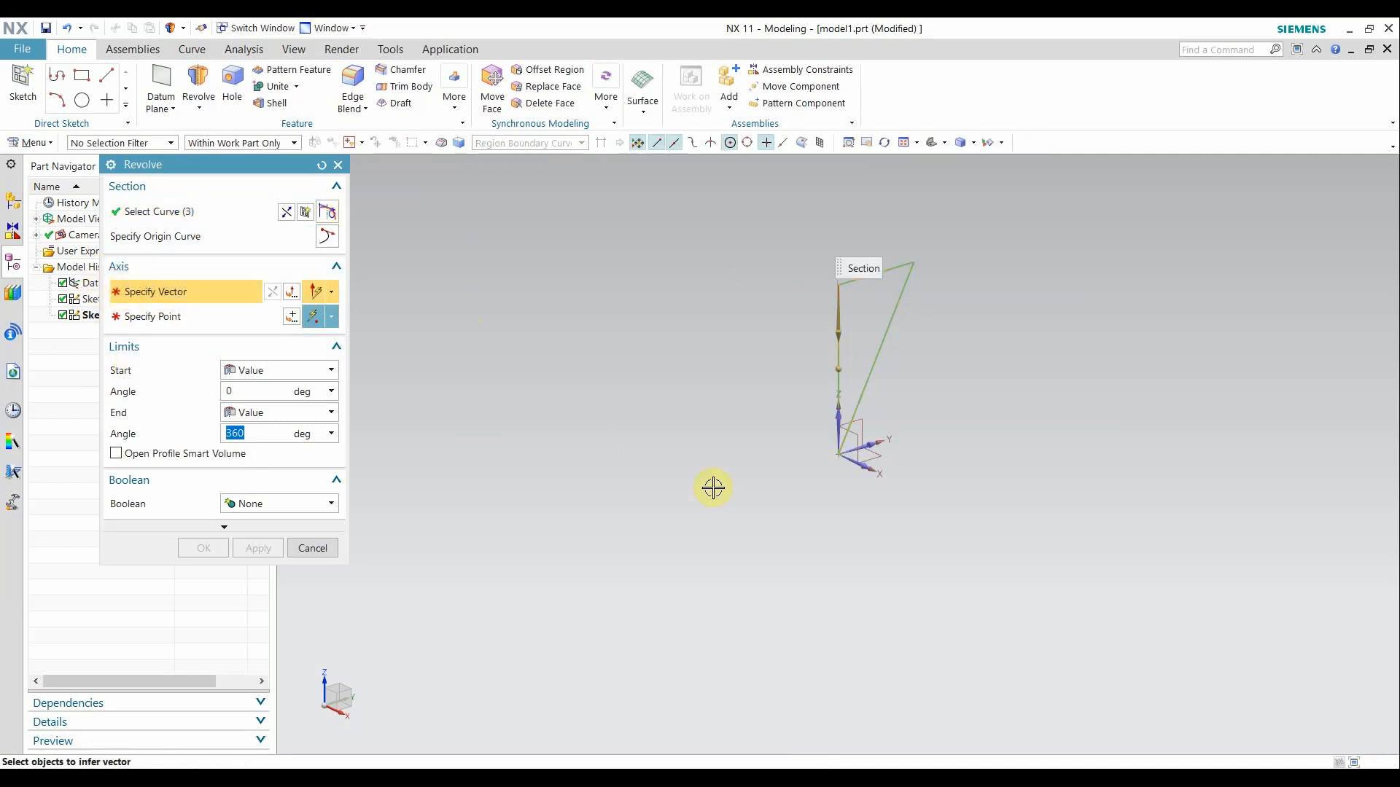
{"action": "left_click", "coordinate": [835, 423]}
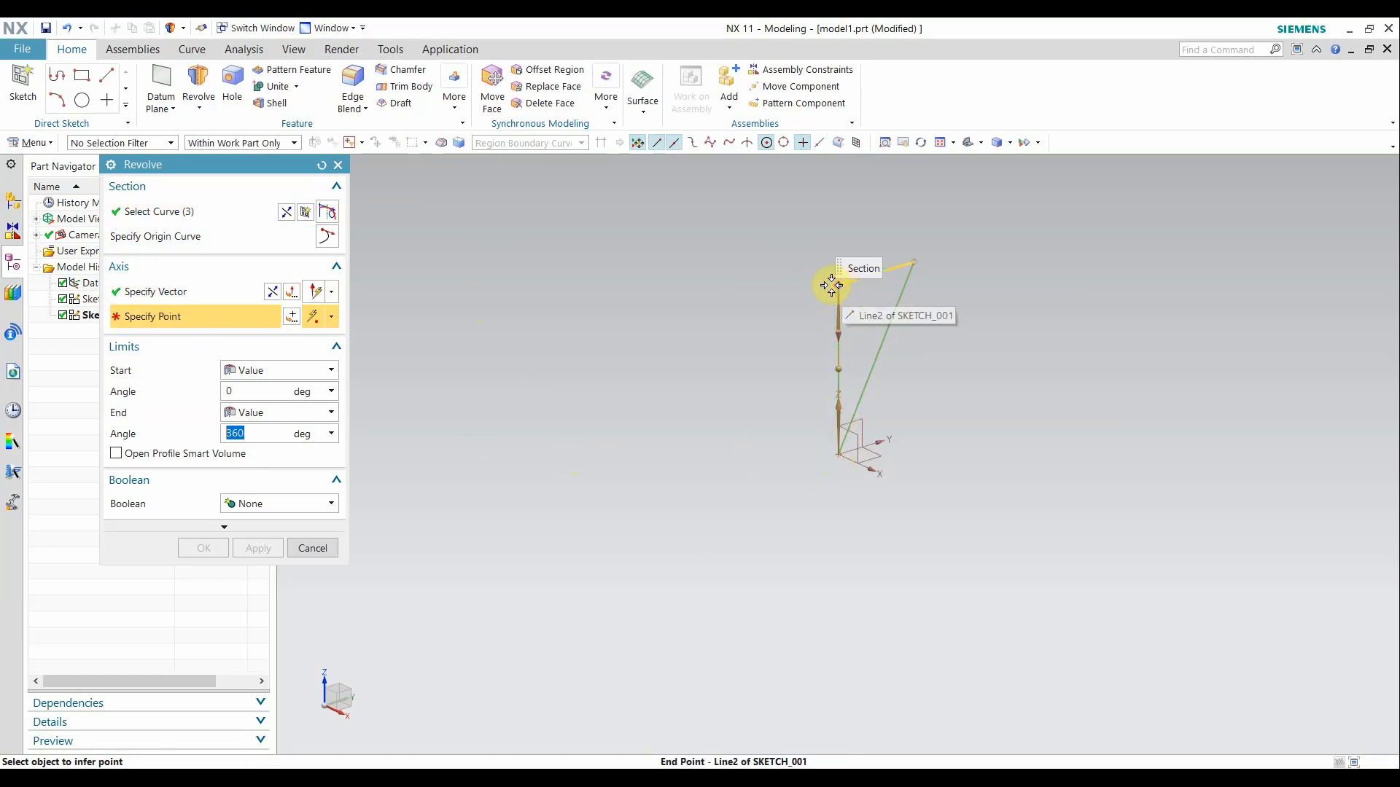
{"action": "left_click", "coordinate": [834, 455]}
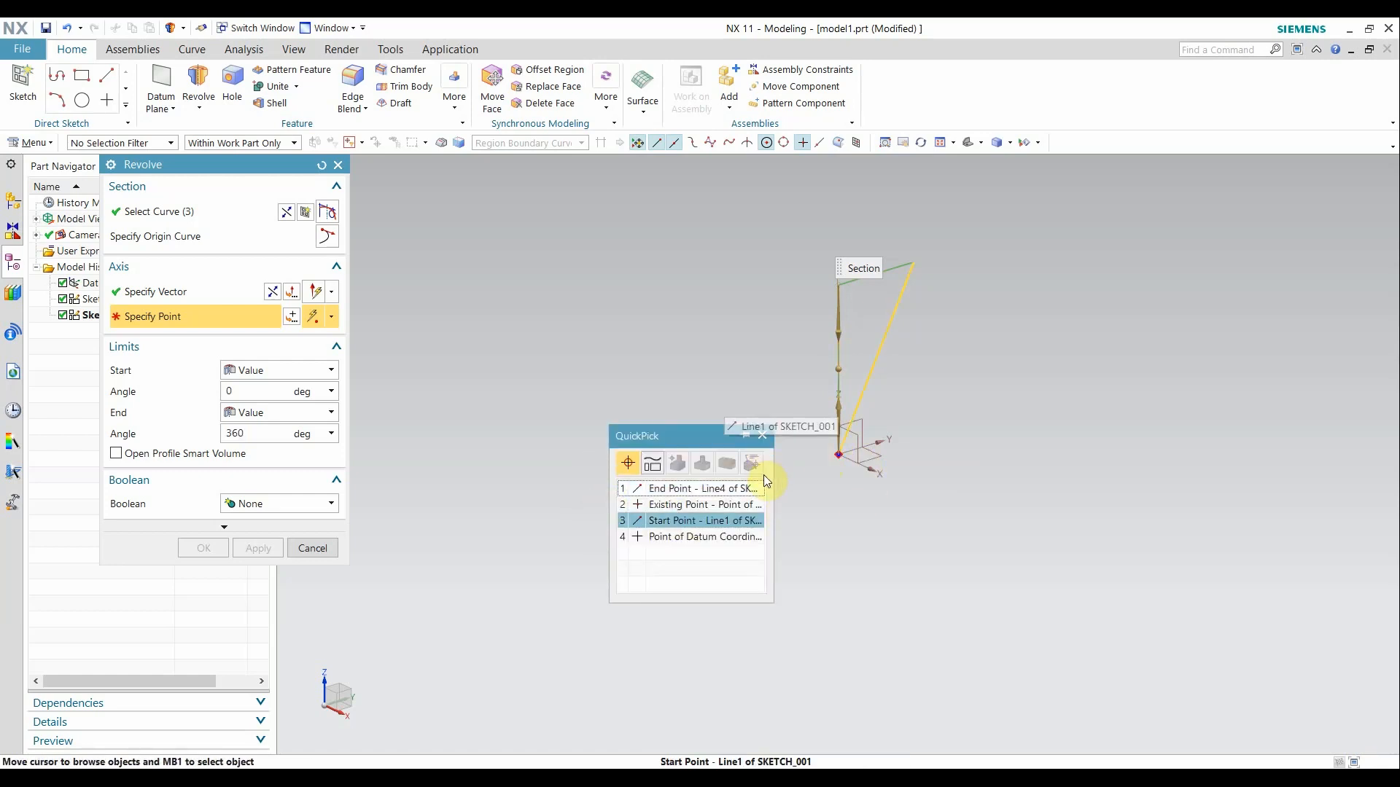
{"action": "left_click", "coordinate": [671, 540]}
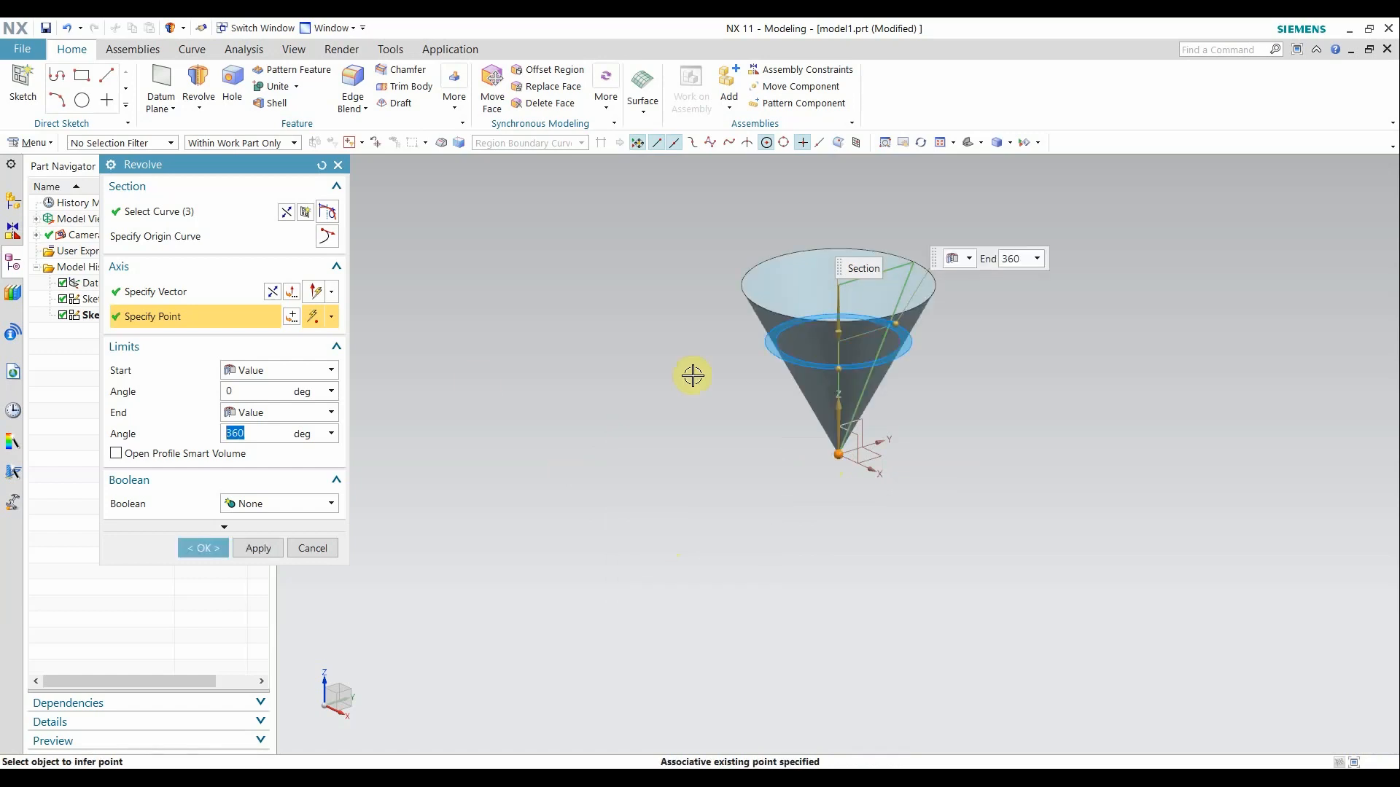
Reduce the revolve's end angle to 215 degrees with the handle on the model.
{"action": "scroll", "coordinate": [890, 350], "scroll_direction": "up", "scroll_amount": 3}
{"action": "middle_click_drag", "start_coordinate": [1006, 375], "coordinate": [1035, 493], "text": "shift"}
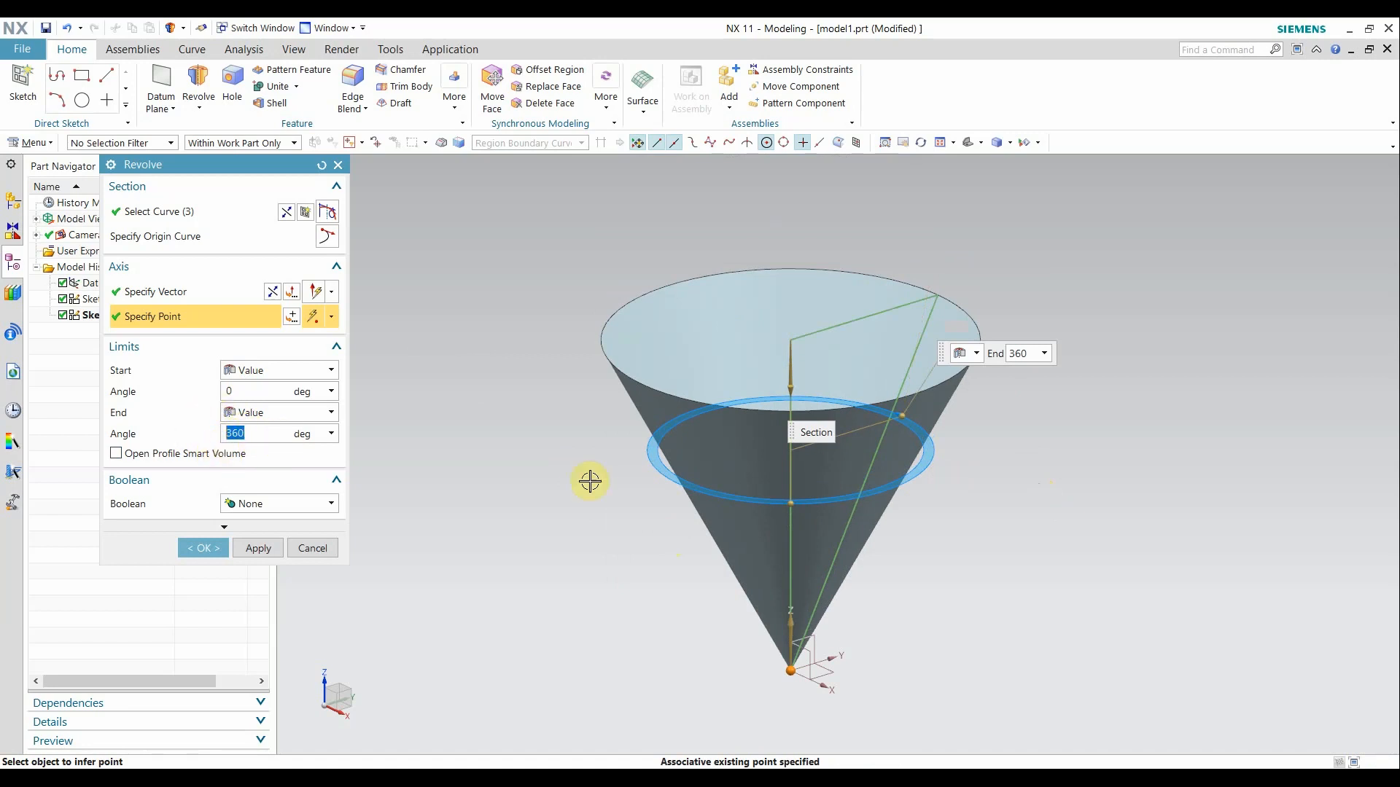
{"action": "left_click_drag", "start_coordinate": [899, 412], "coordinate": [760, 482]}
{"action": "middle_click_drag", "start_coordinate": [946, 509], "coordinate": [906, 534]}
Try a Two-Sided offset on the revolve and set the offset back to None.
{"action": "left_click", "coordinate": [251, 527]}
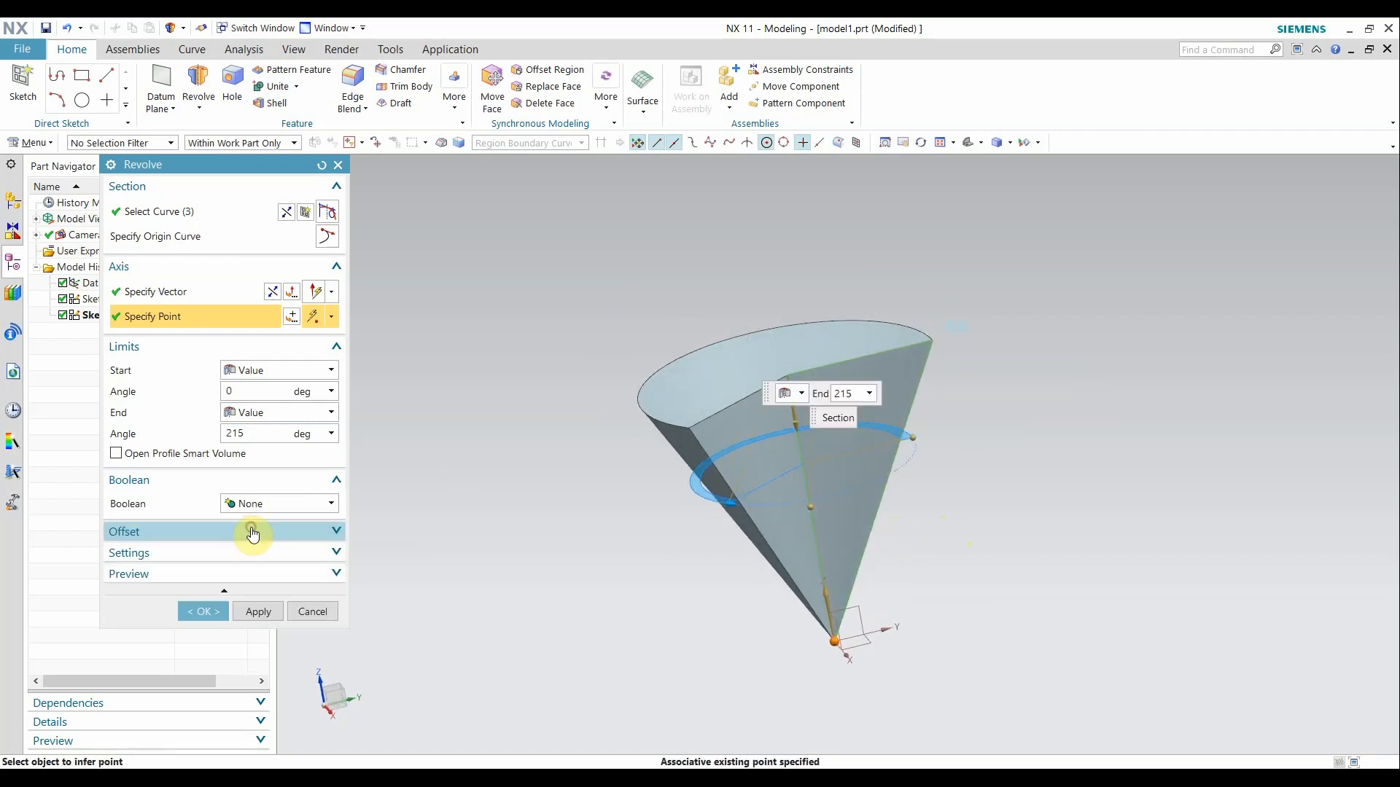
{"action": "left_click", "coordinate": [215, 538]}
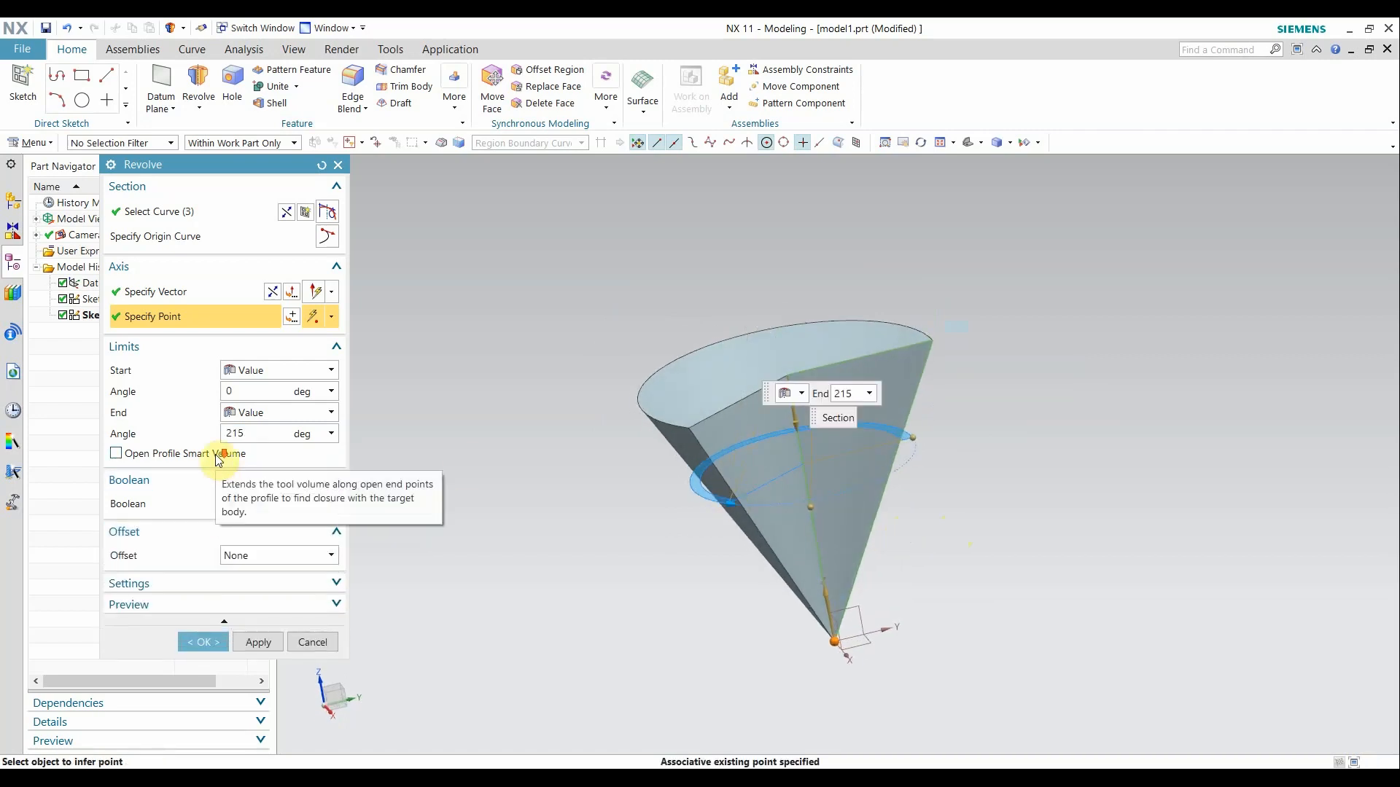
{"action": "left_click", "coordinate": [288, 555]}
{"action": "left_click", "coordinate": [246, 587]}
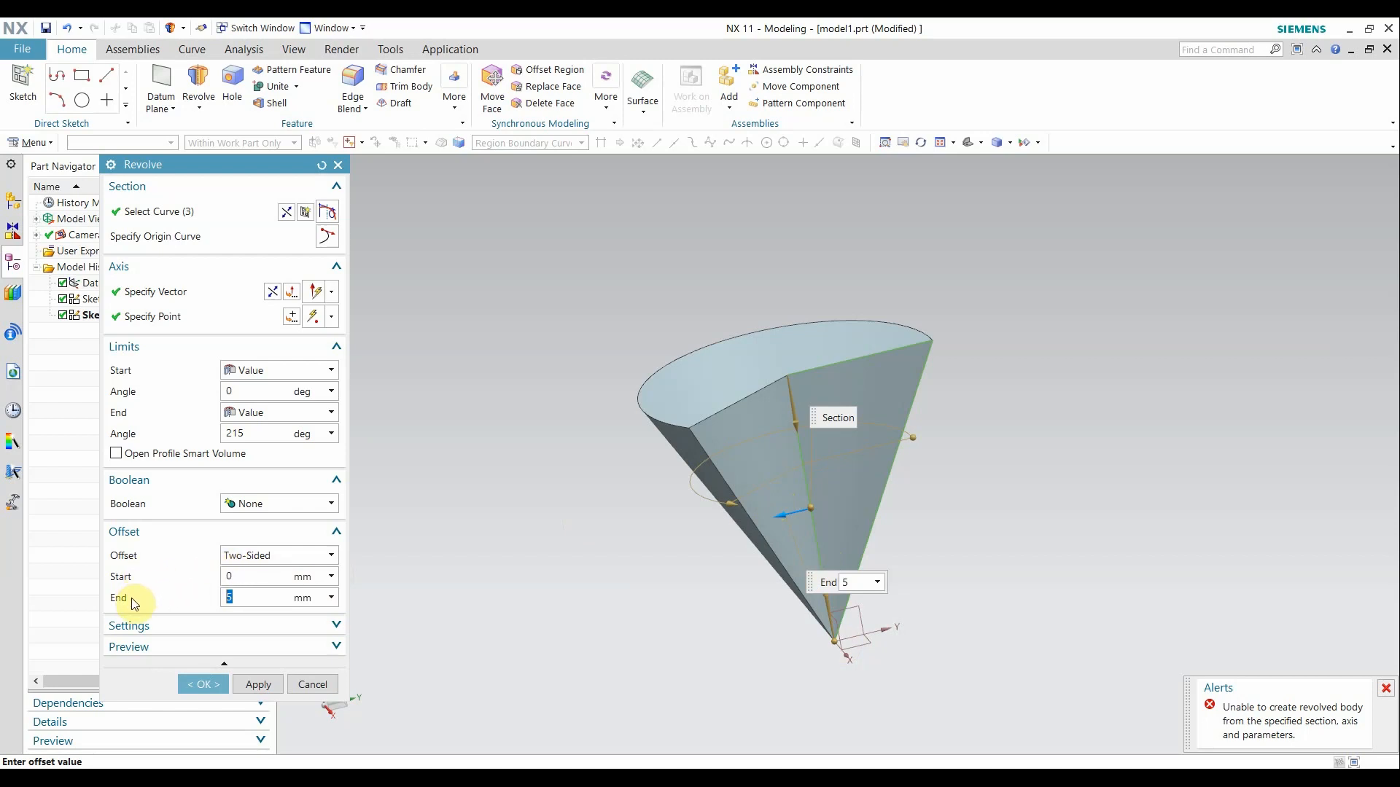
{"action": "left_click", "coordinate": [255, 556]}
{"action": "left_click", "coordinate": [244, 575]}
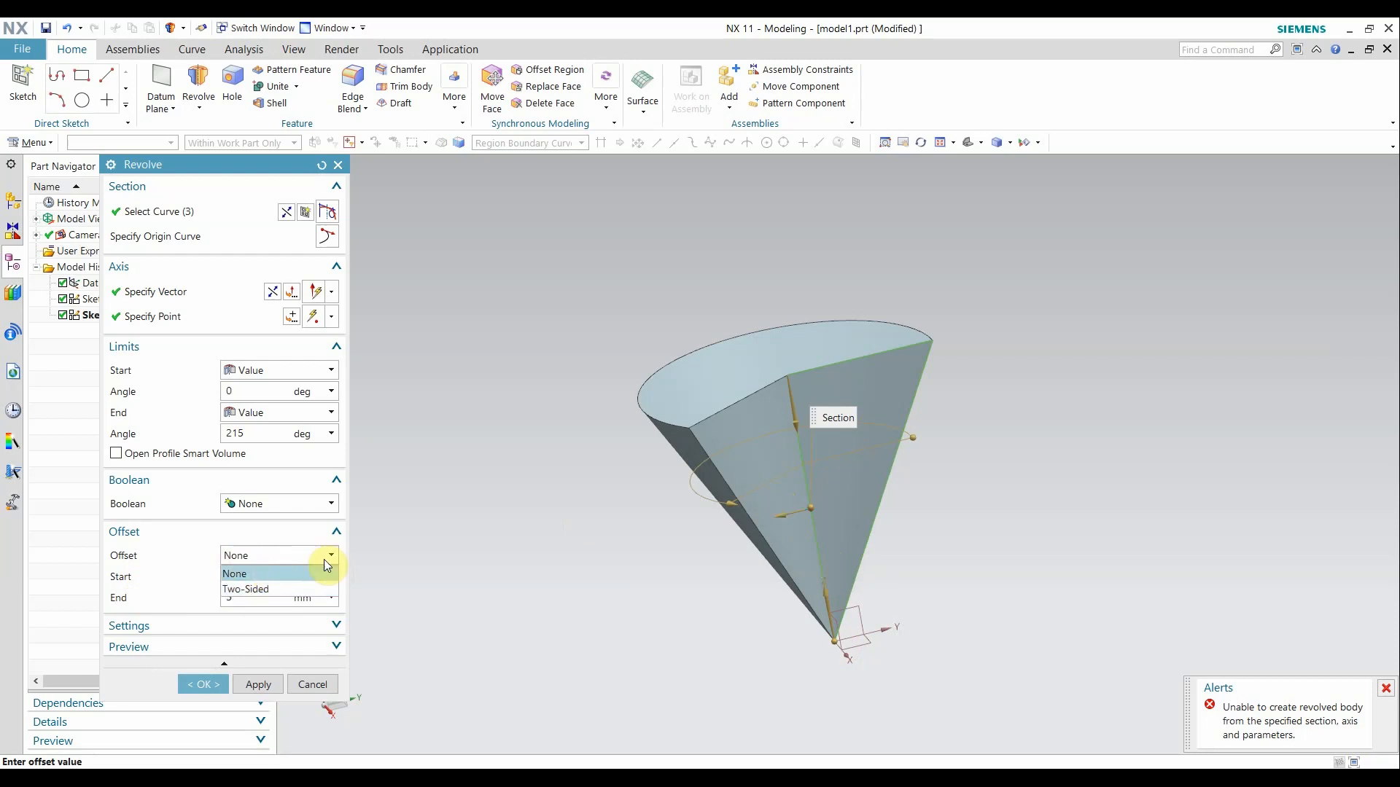
{"action": "left_click", "coordinate": [246, 576]}
Try the Sheet body type on the partial revolve and switch it back to Solid.
{"action": "left_click", "coordinate": [233, 588]}
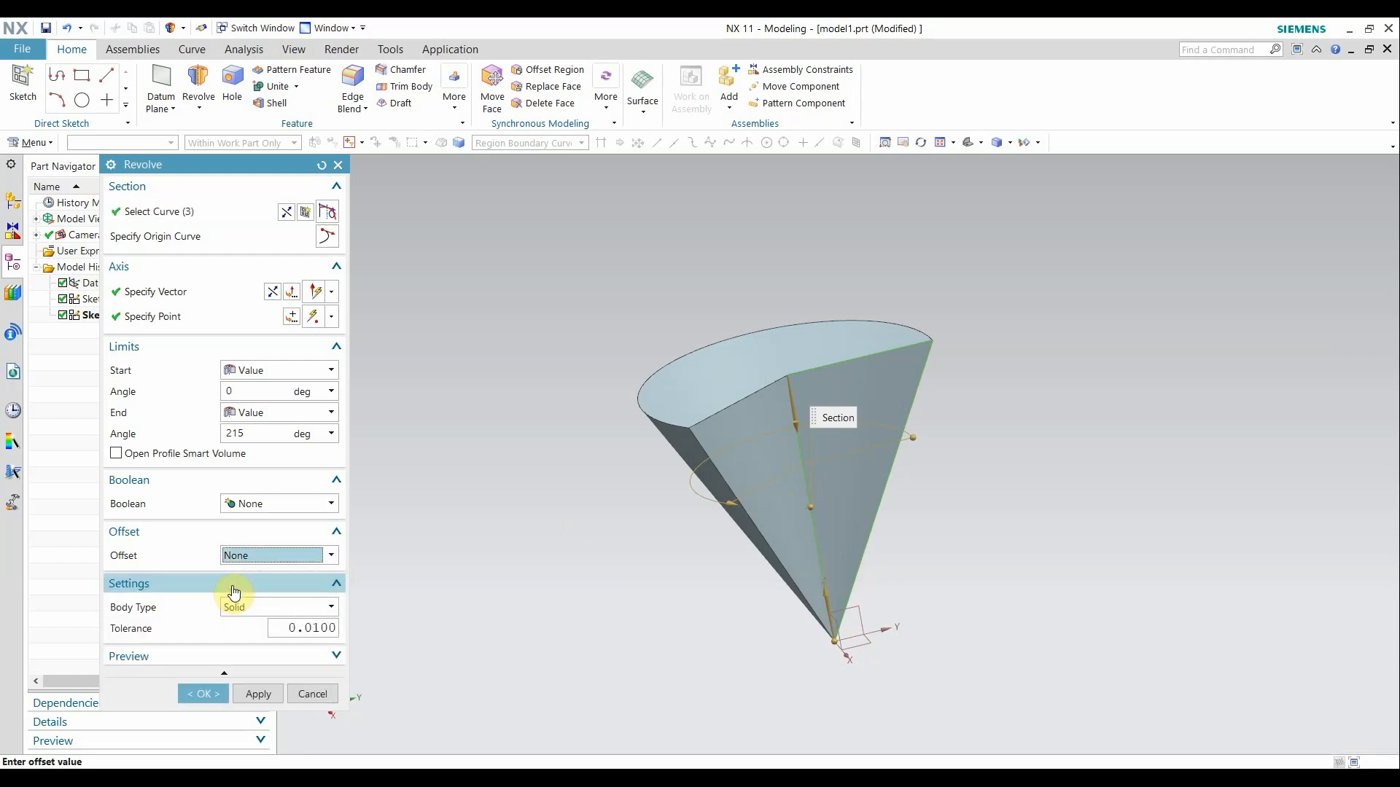
{"action": "left_click", "coordinate": [254, 607]}
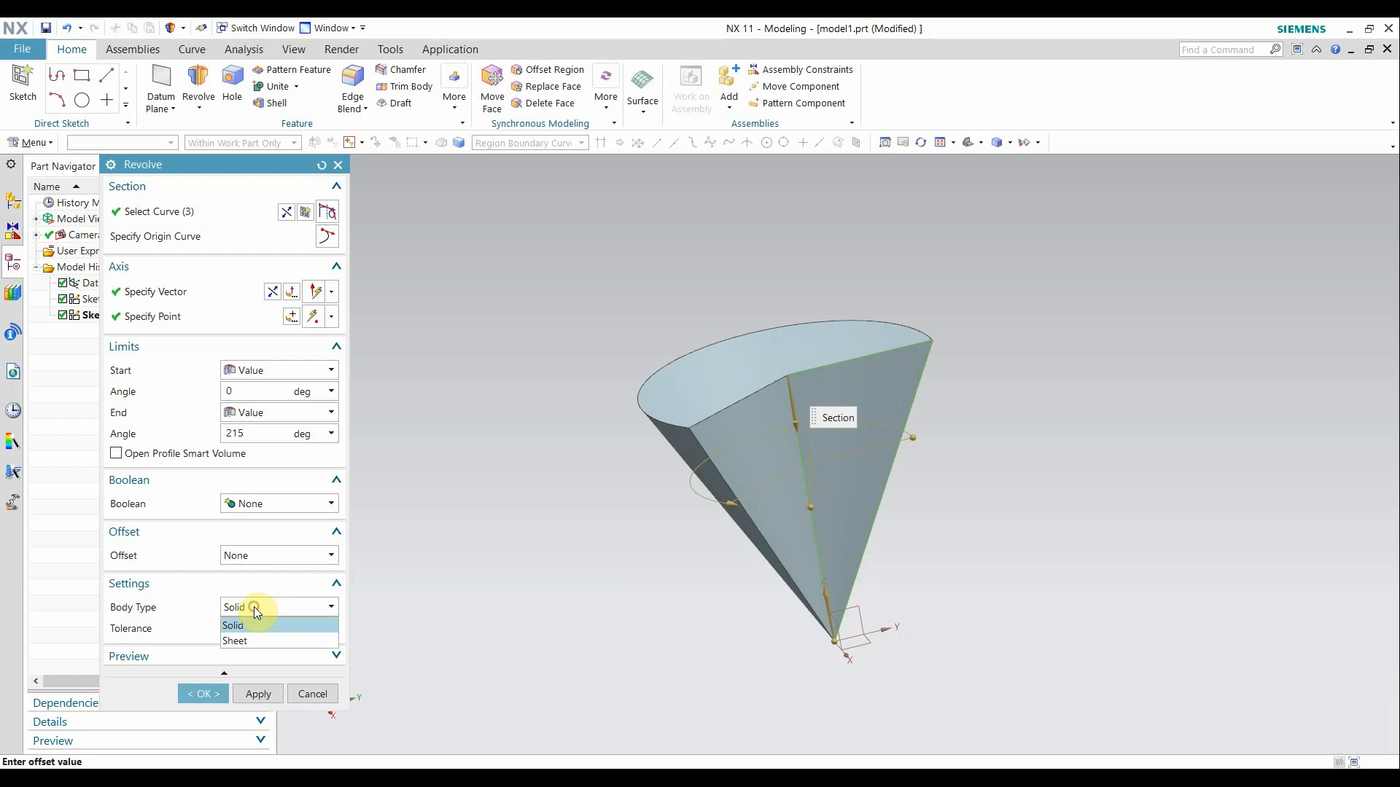
{"action": "left_click", "coordinate": [234, 641]}
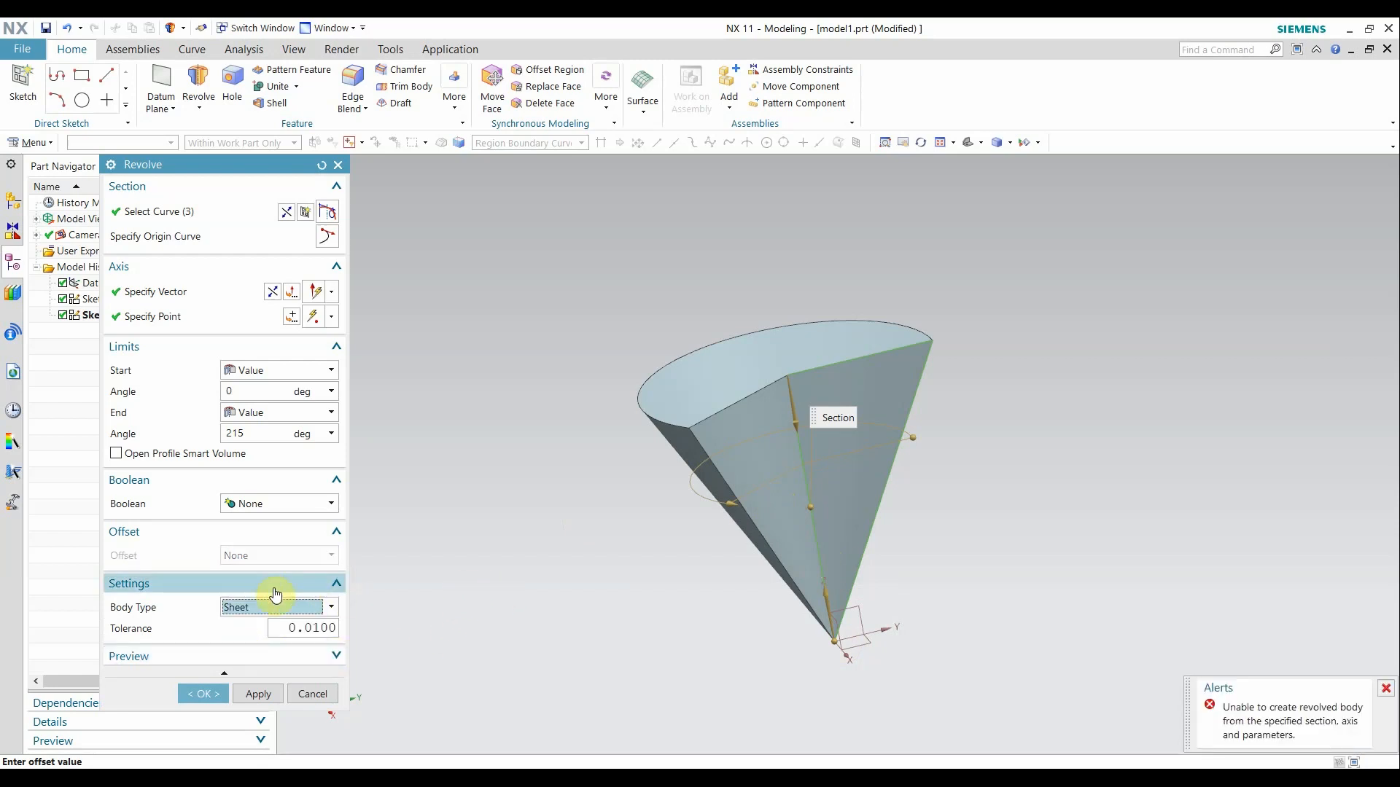
{"action": "left_click", "coordinate": [252, 608]}
{"action": "left_click", "coordinate": [234, 625]}
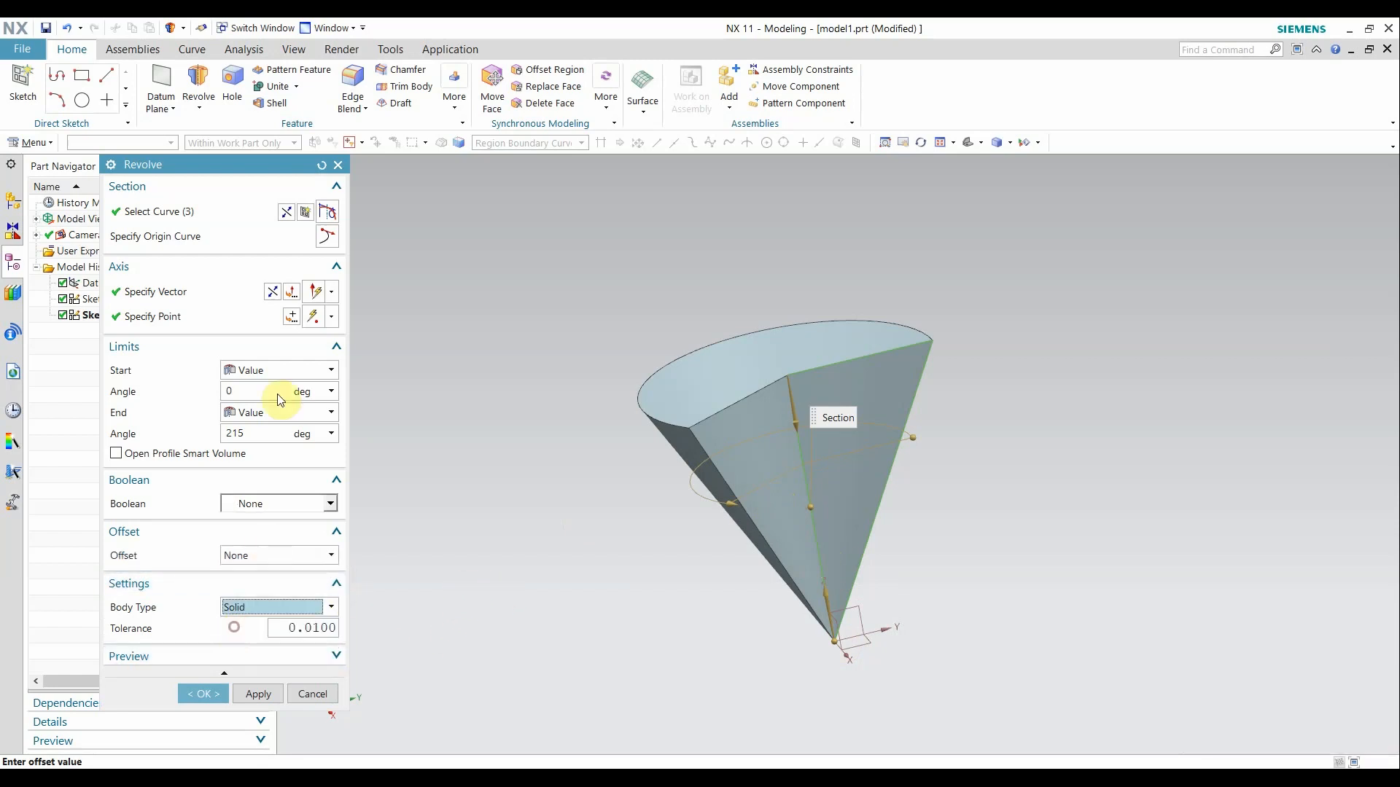
Set the revolve's end angle to 360 degrees.
{"action": "left_click", "coordinate": [264, 437]}
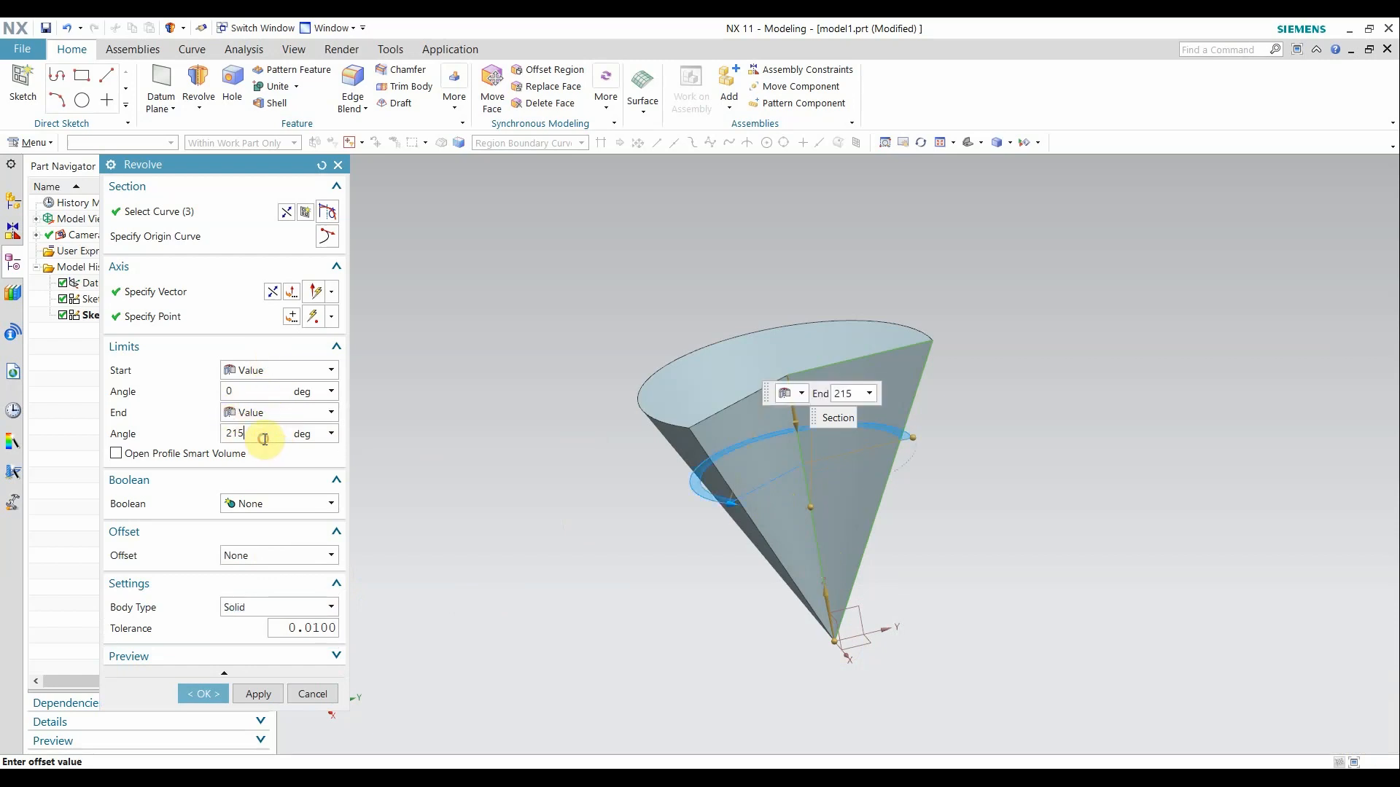
{"action": "type", "text": "360"}
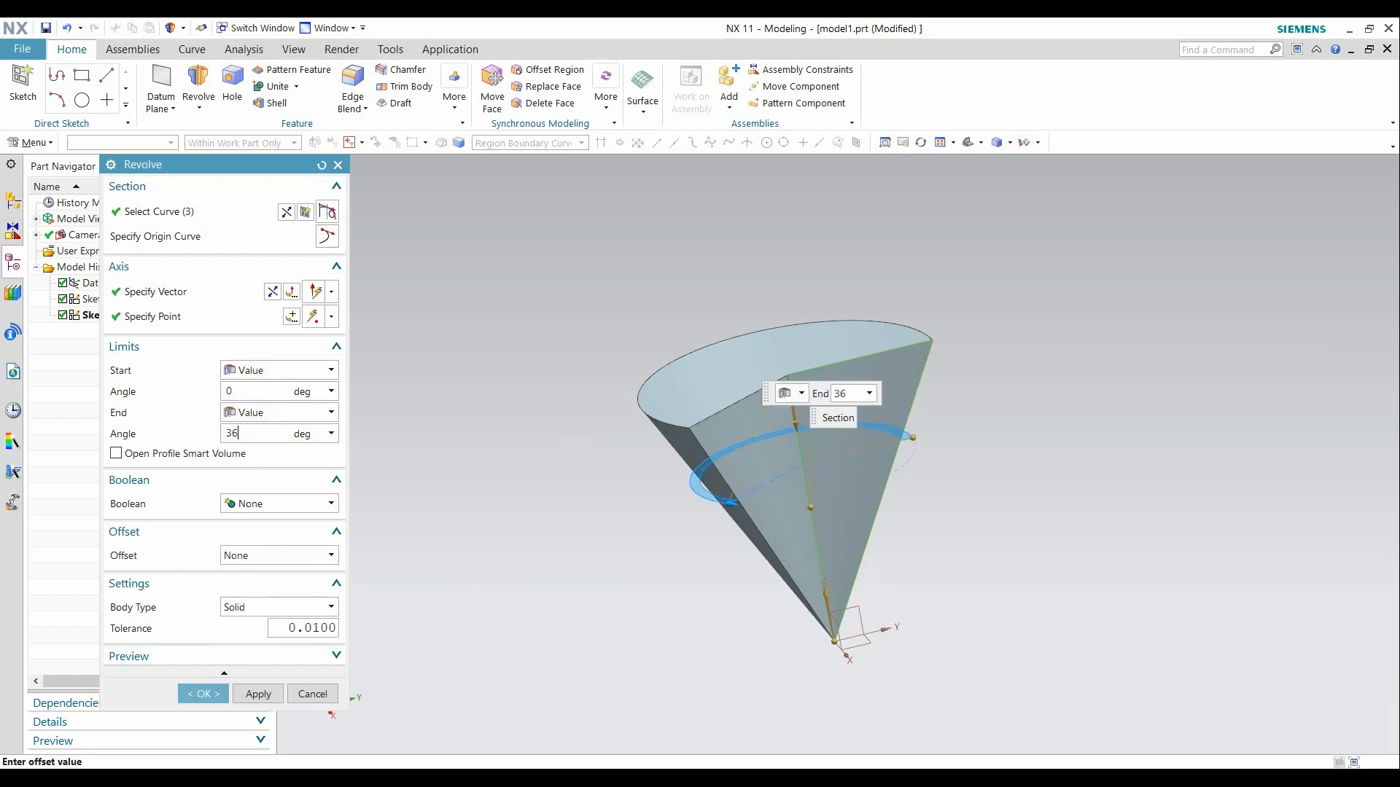
{"action": "key", "text": "Return"}
Compare the Sheet body type on the full revolution and return the body type to Solid.
{"action": "left_click", "coordinate": [238, 607]}
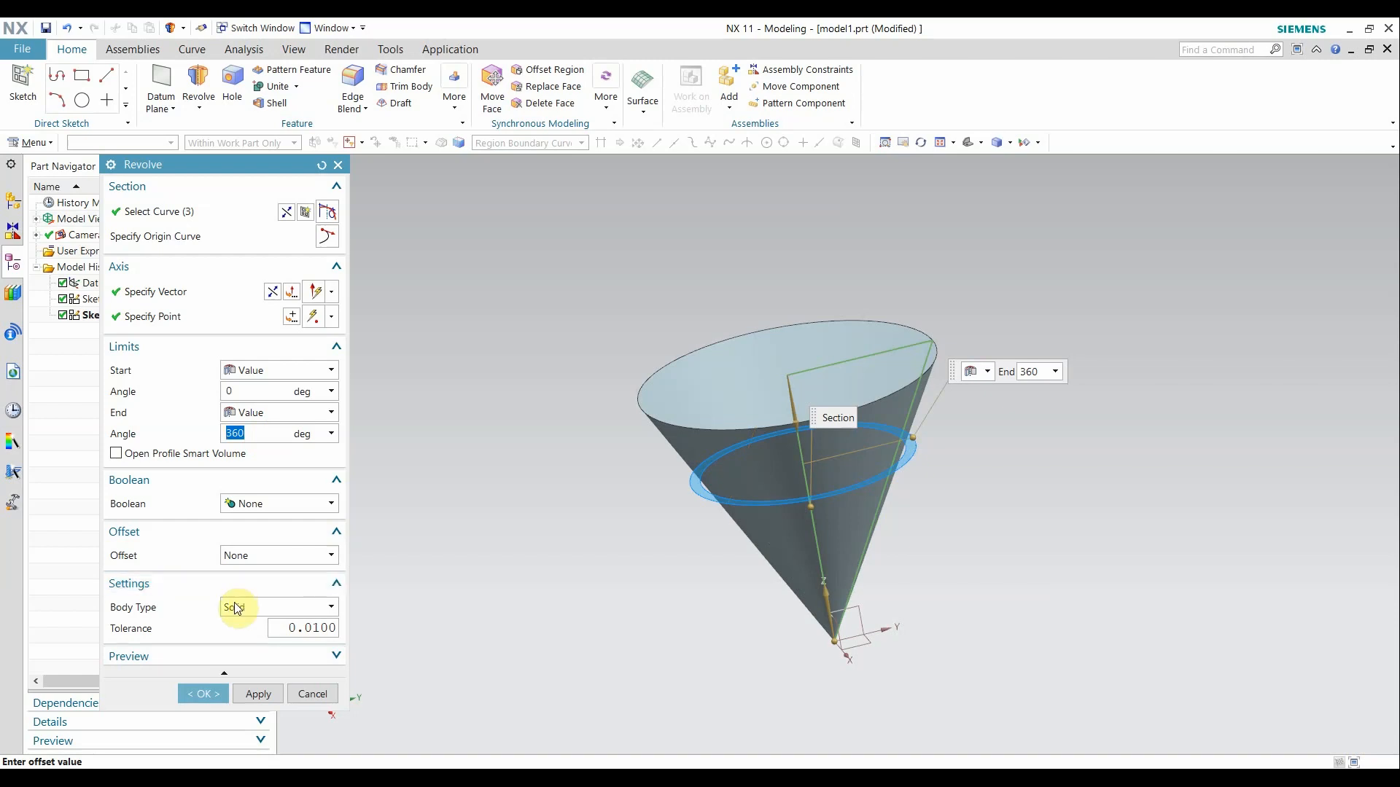
{"action": "left_click", "coordinate": [246, 637]}
{"action": "left_click", "coordinate": [237, 608]}
{"action": "left_click", "coordinate": [249, 621]}
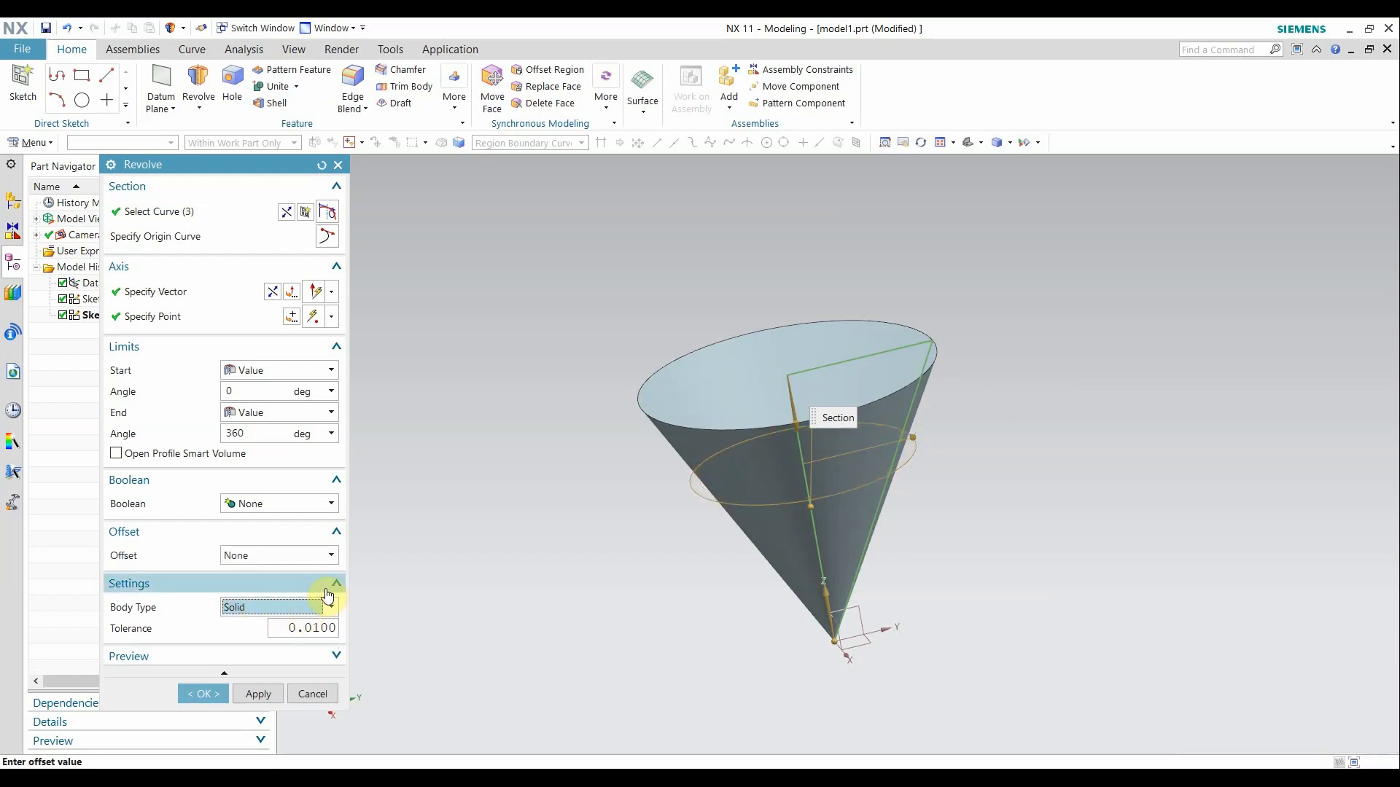
Create the full solid cone from the revolve settings, inspect it, and undo the revolve.
{"action": "middle_click_drag", "start_coordinate": [650, 509], "coordinate": [751, 556]}
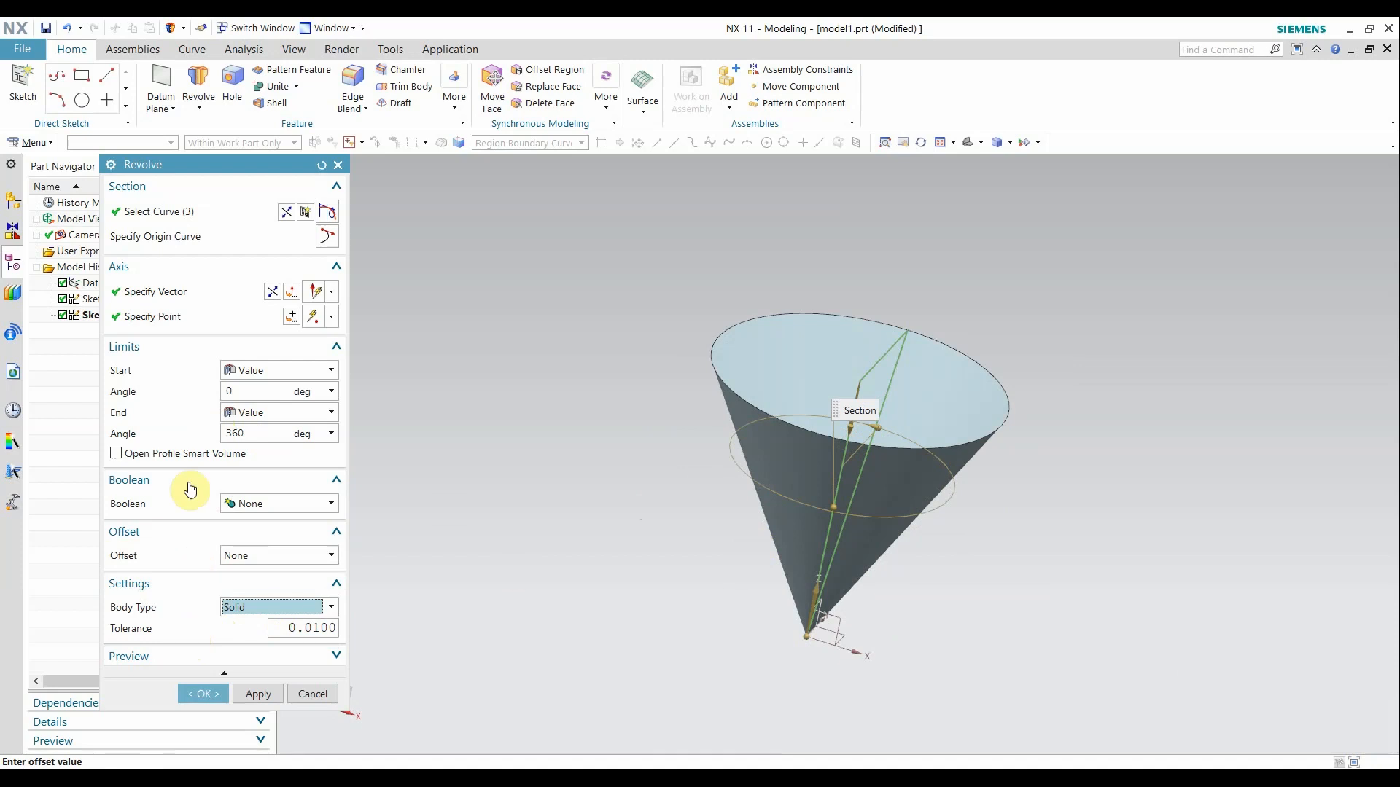
{"action": "left_click", "coordinate": [200, 693]}
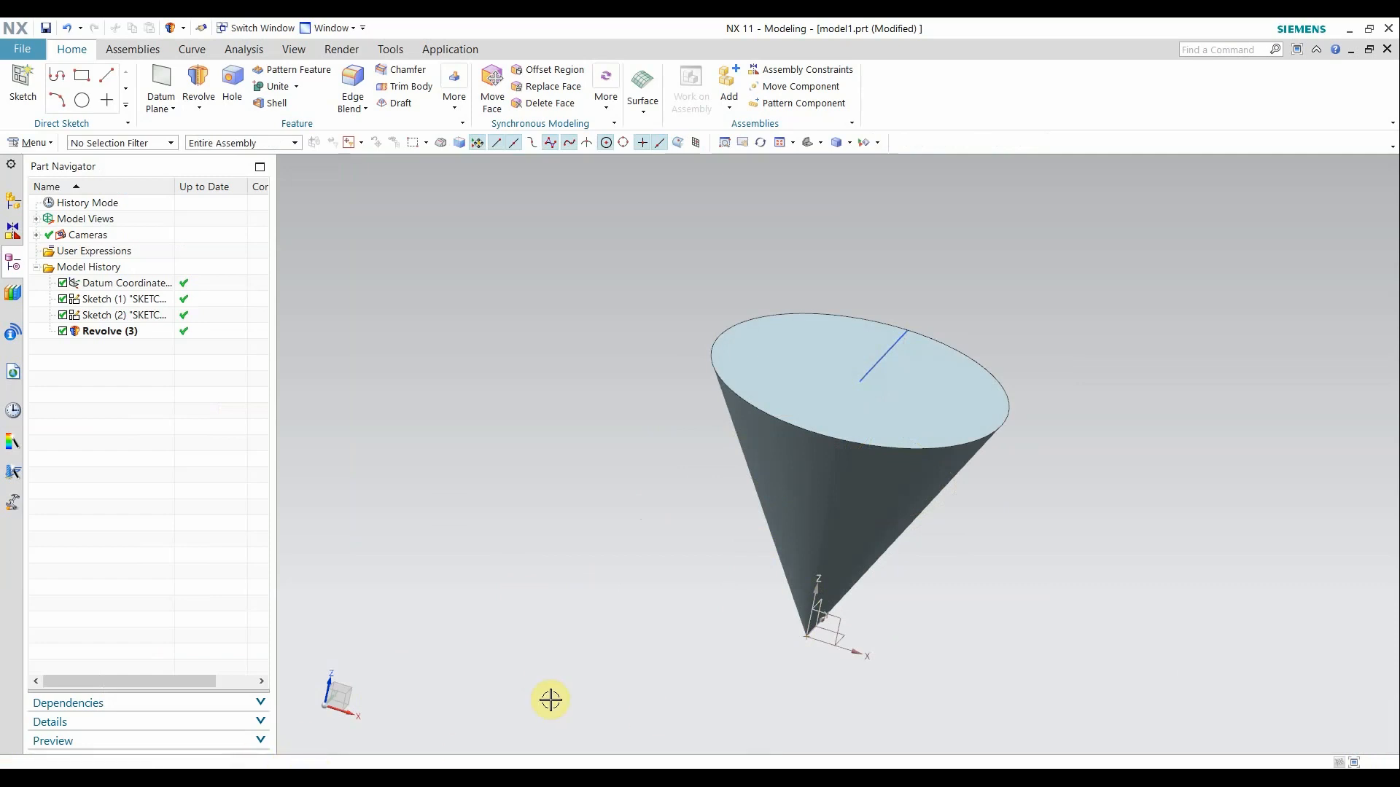
{"action": "middle_click_drag", "start_coordinate": [868, 500], "coordinate": [1028, 661]}
{"action": "key", "text": "ctrl+z"}
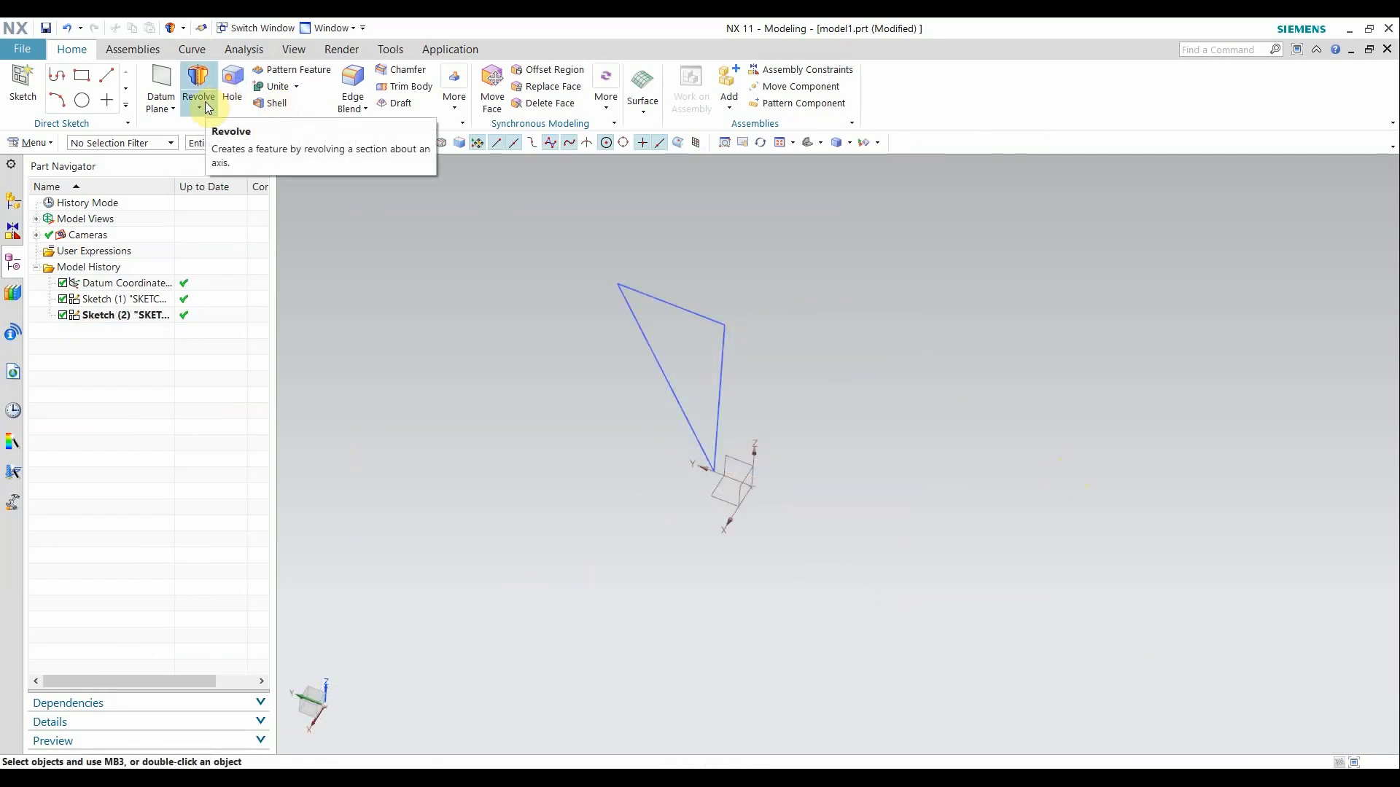
Open the triangle sketch for editing with rollback, examine its offset from the vertical axis, and finish the sketch.
{"action": "right_click", "coordinate": [126, 317]}
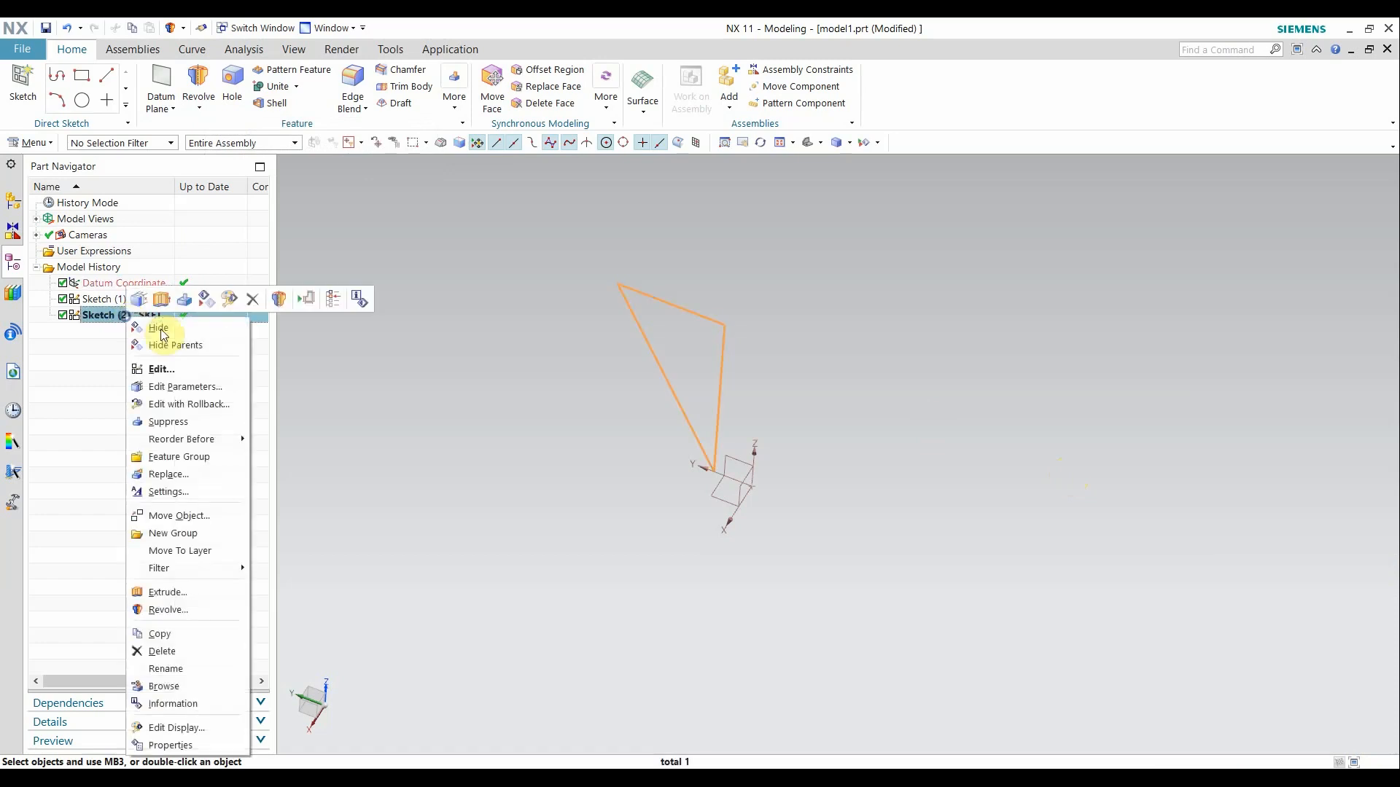
{"action": "left_click", "coordinate": [197, 404]}
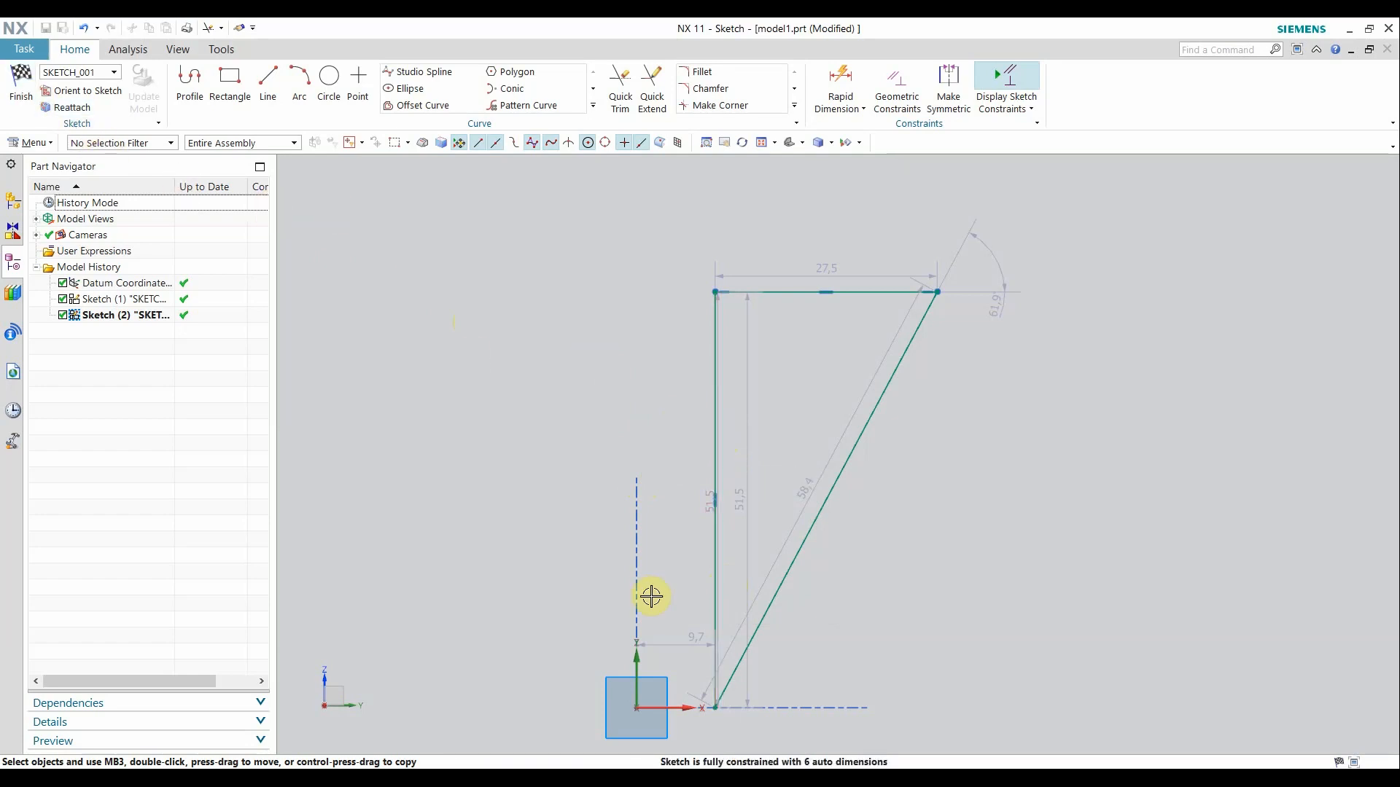
{"action": "left_click", "coordinate": [21, 83]}
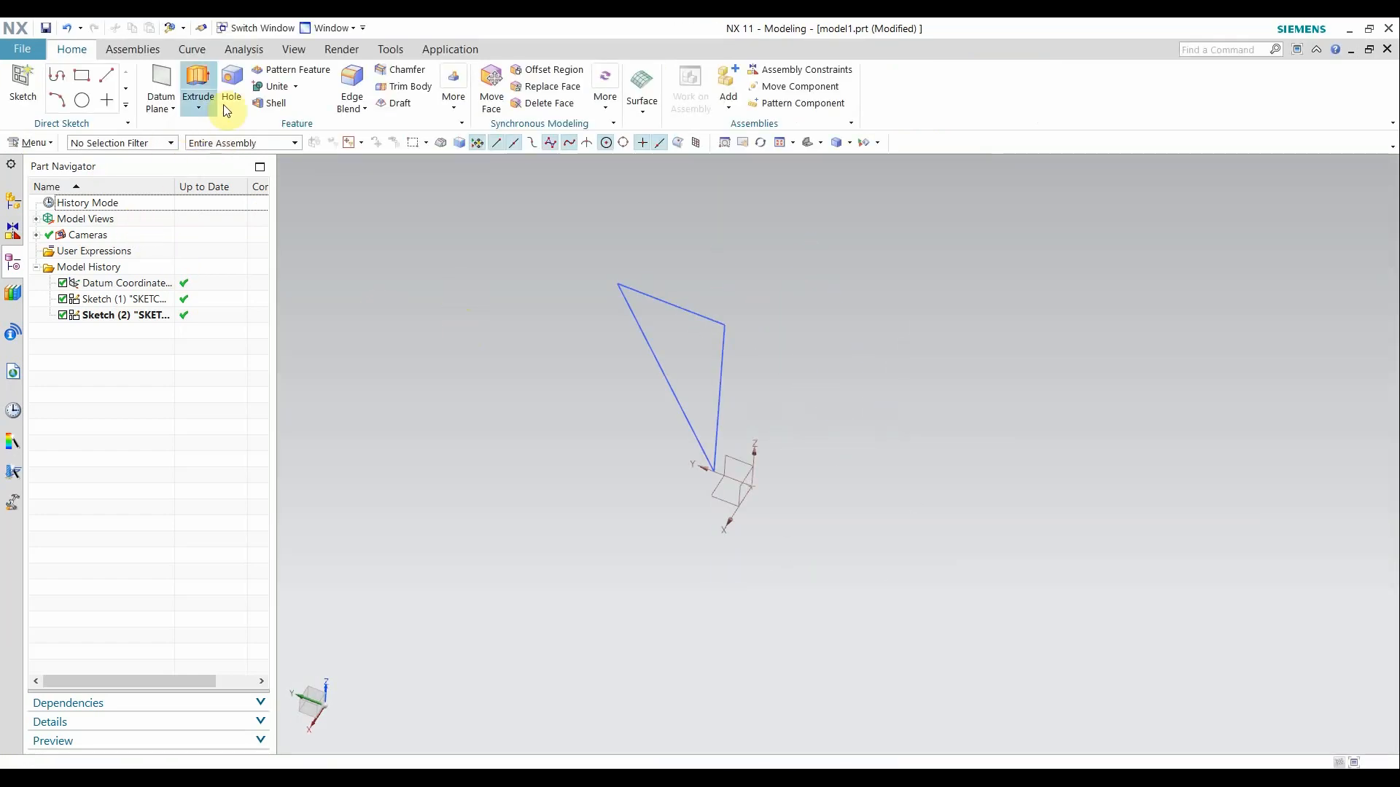
Set up a Revolve of the three-line triangle about the Z axis through the datum coordinate system's origin, and inspect the preview.
{"action": "left_click", "coordinate": [199, 107]}
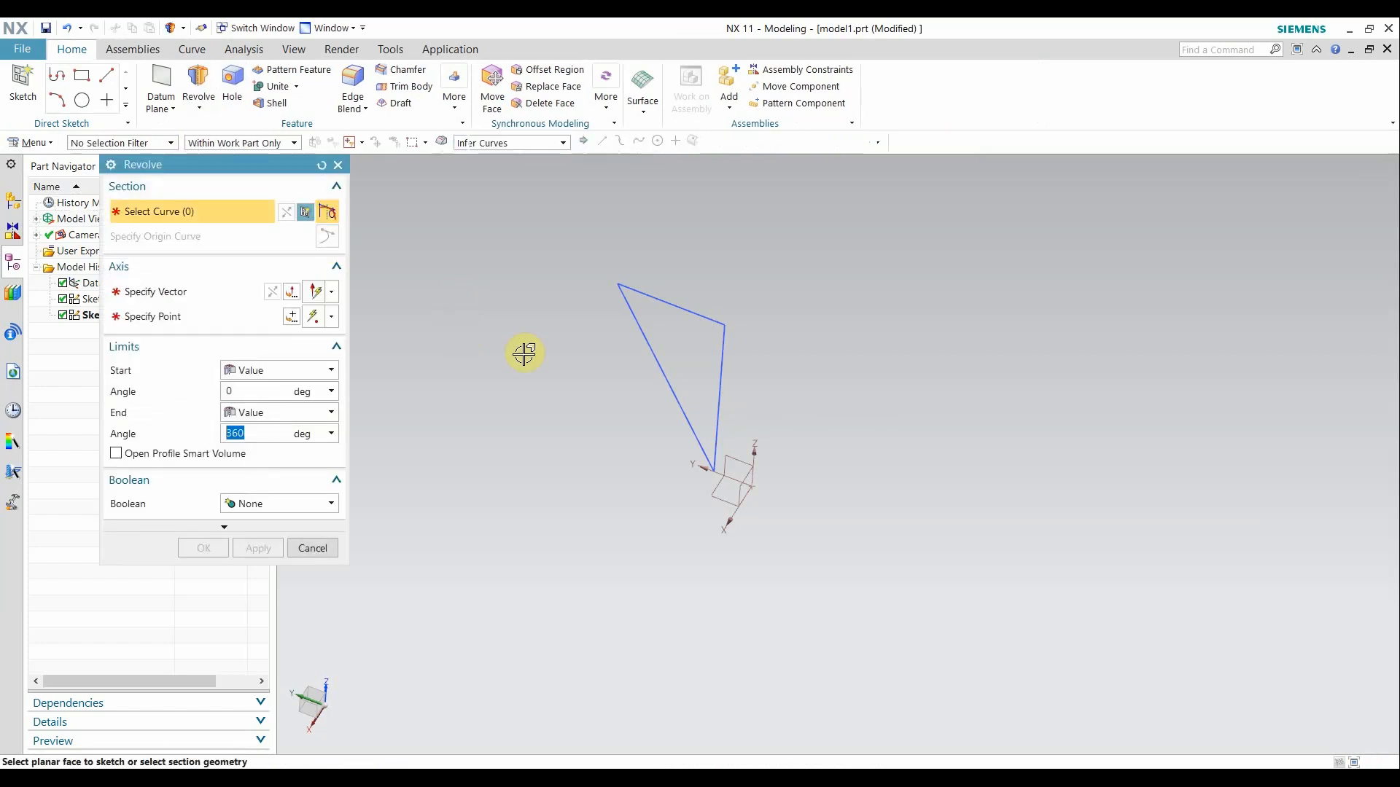
{"action": "left_click", "coordinate": [668, 303]}
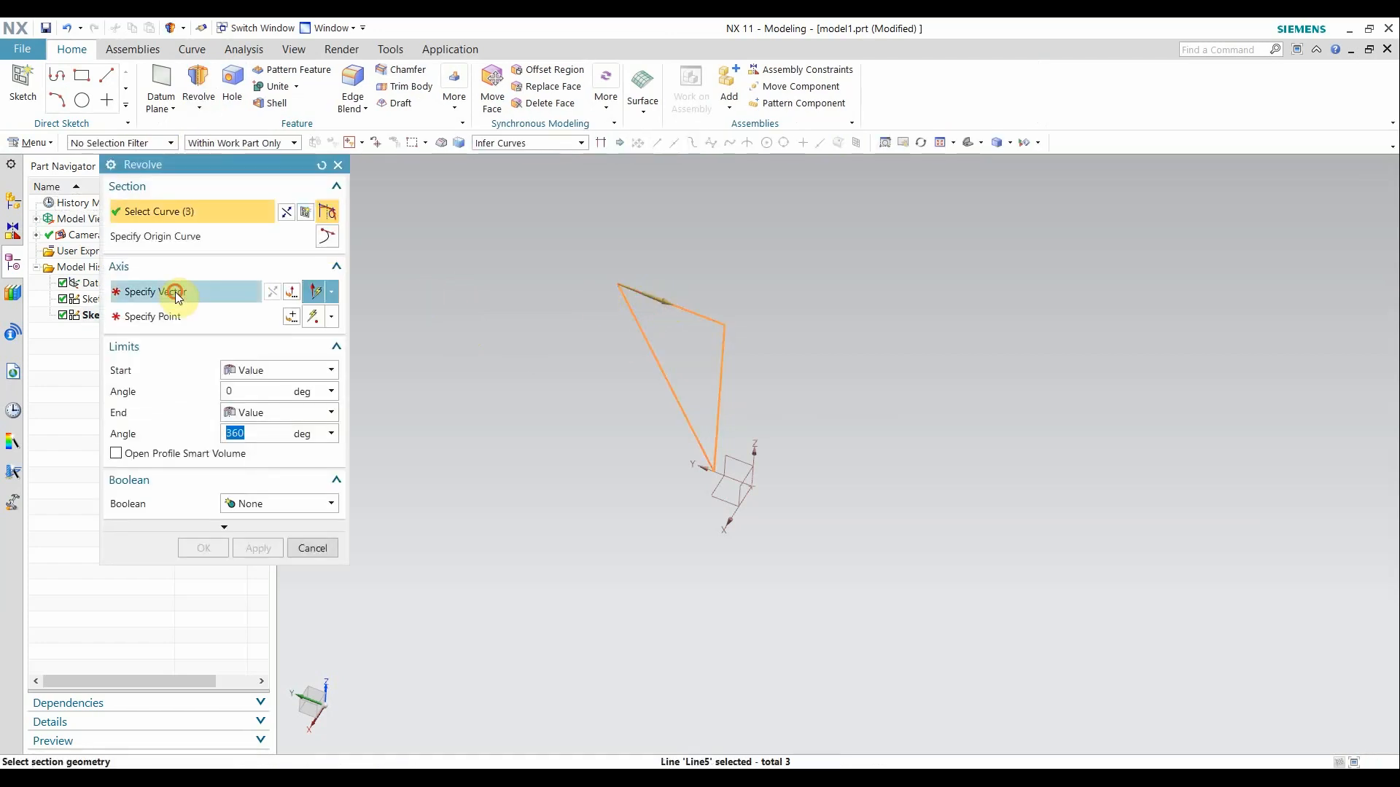
{"action": "left_click", "coordinate": [175, 289]}
{"action": "left_click", "coordinate": [840, 426]}
{"action": "left_click", "coordinate": [191, 318]}
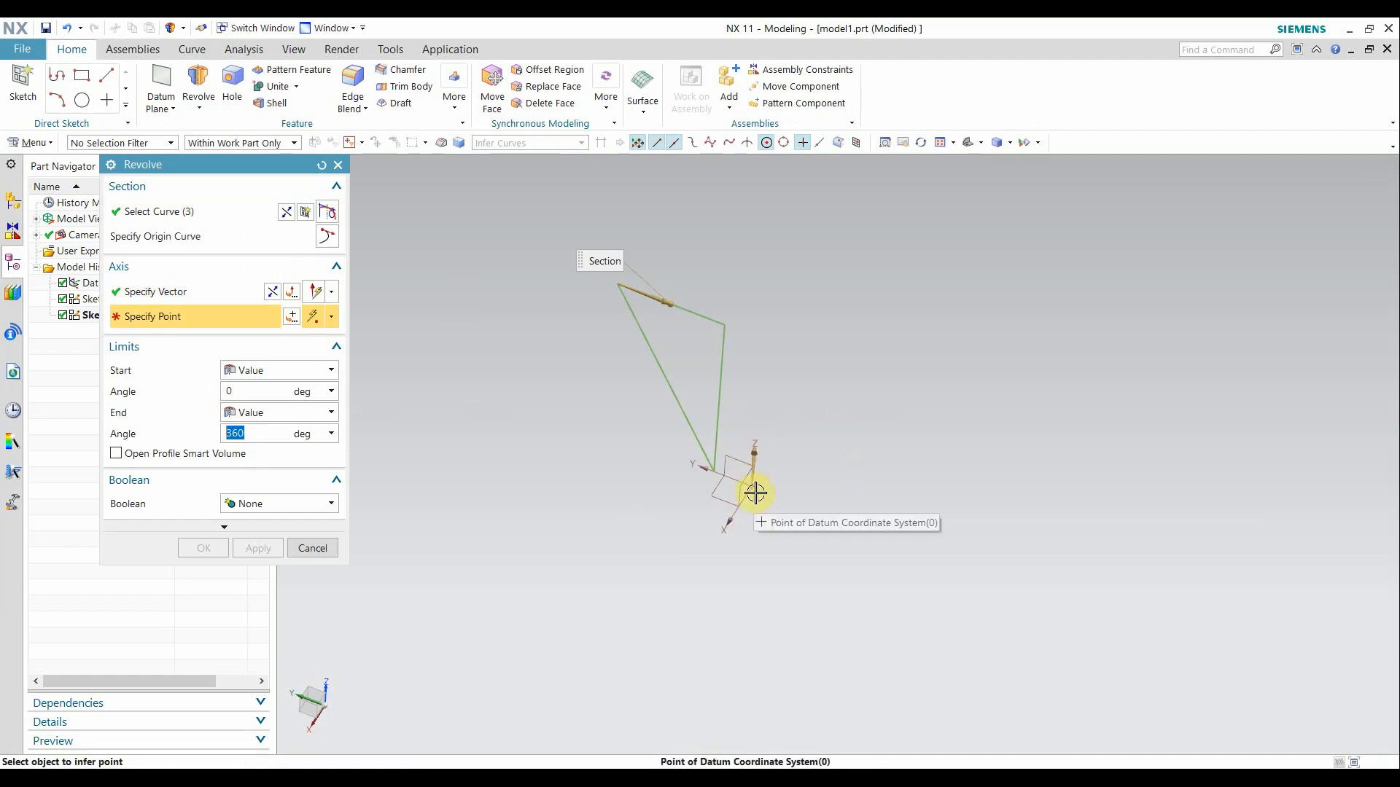
{"action": "middle_click_drag", "start_coordinate": [751, 516], "coordinate": [702, 510]}
{"action": "left_click", "coordinate": [659, 444]}
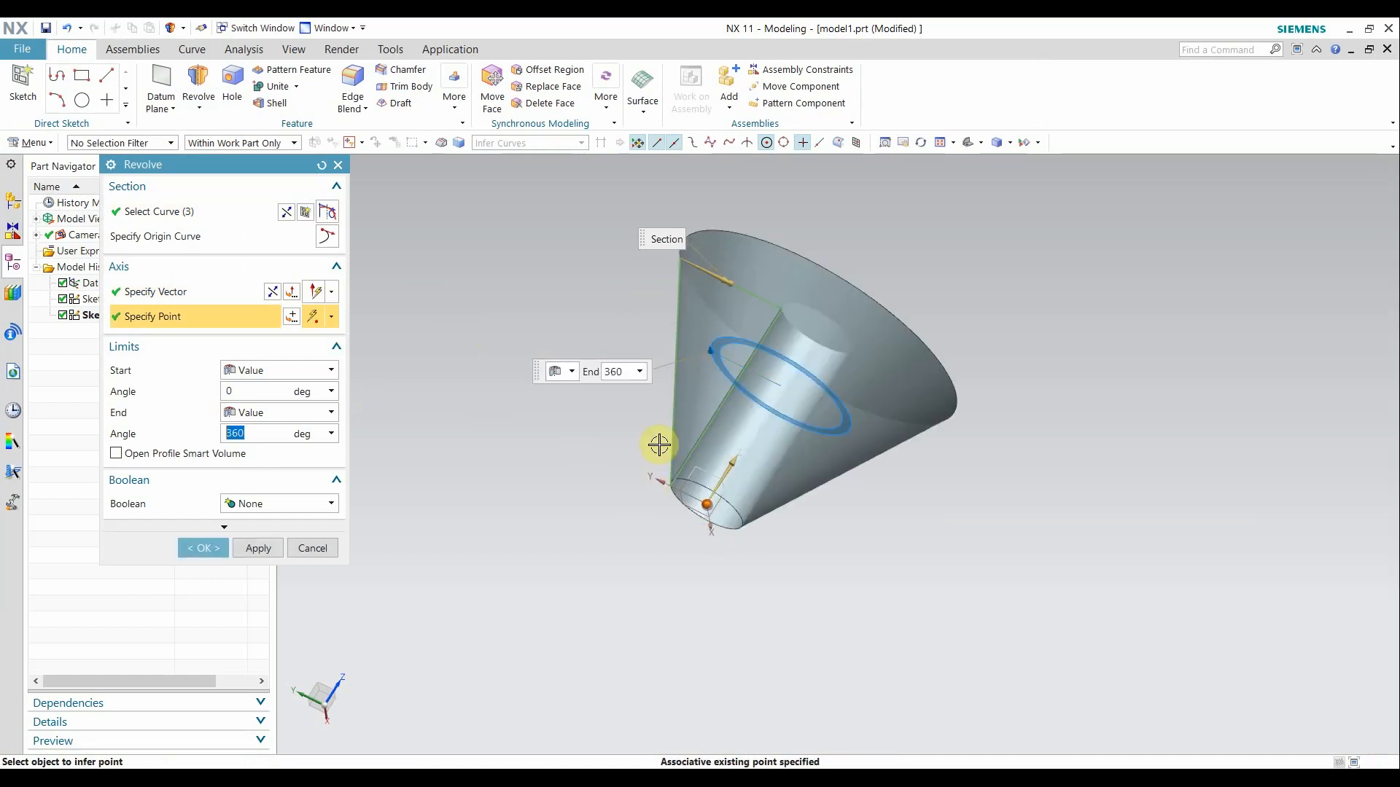
{"action": "middle_click_drag", "start_coordinate": [953, 355], "coordinate": [869, 416]}
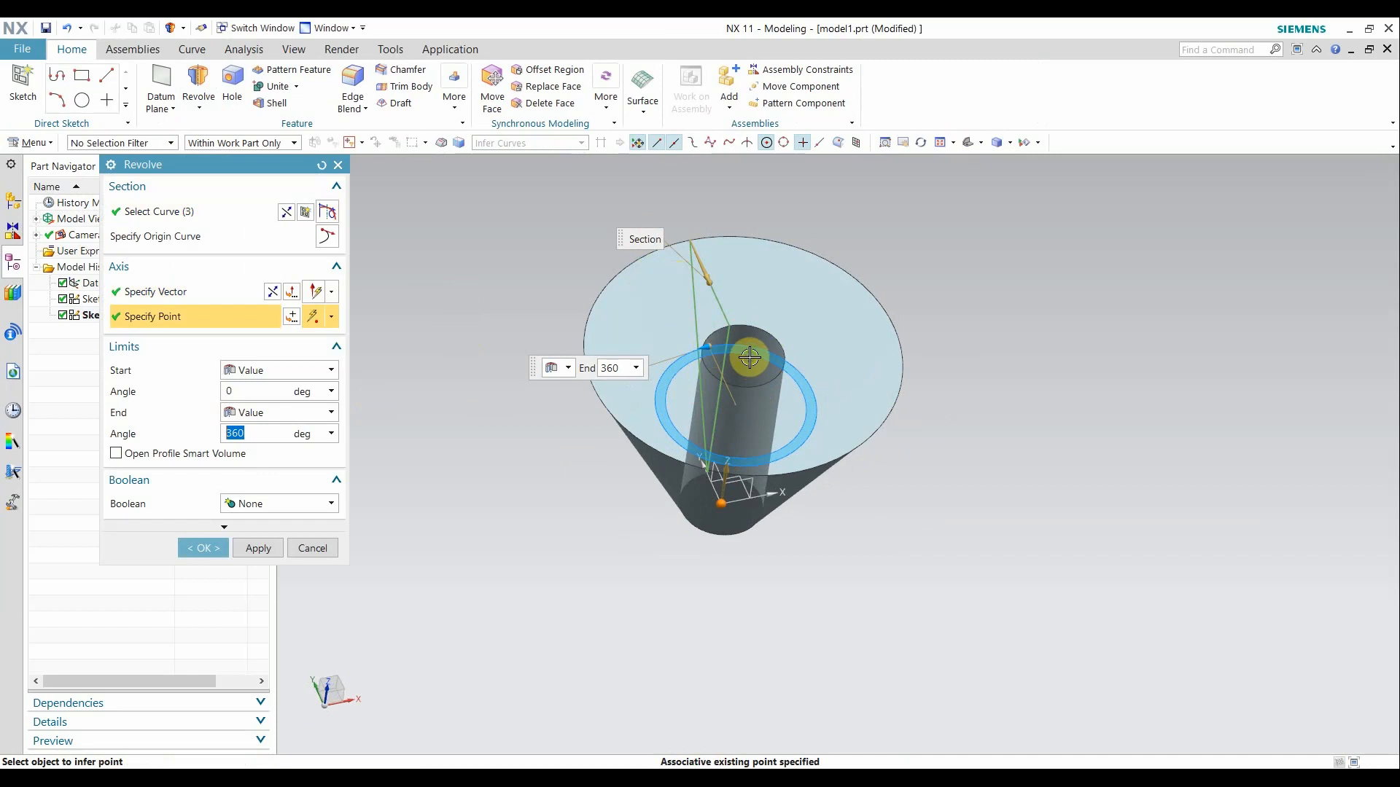
{"action": "middle_click_drag", "start_coordinate": [752, 362], "coordinate": [756, 327]}
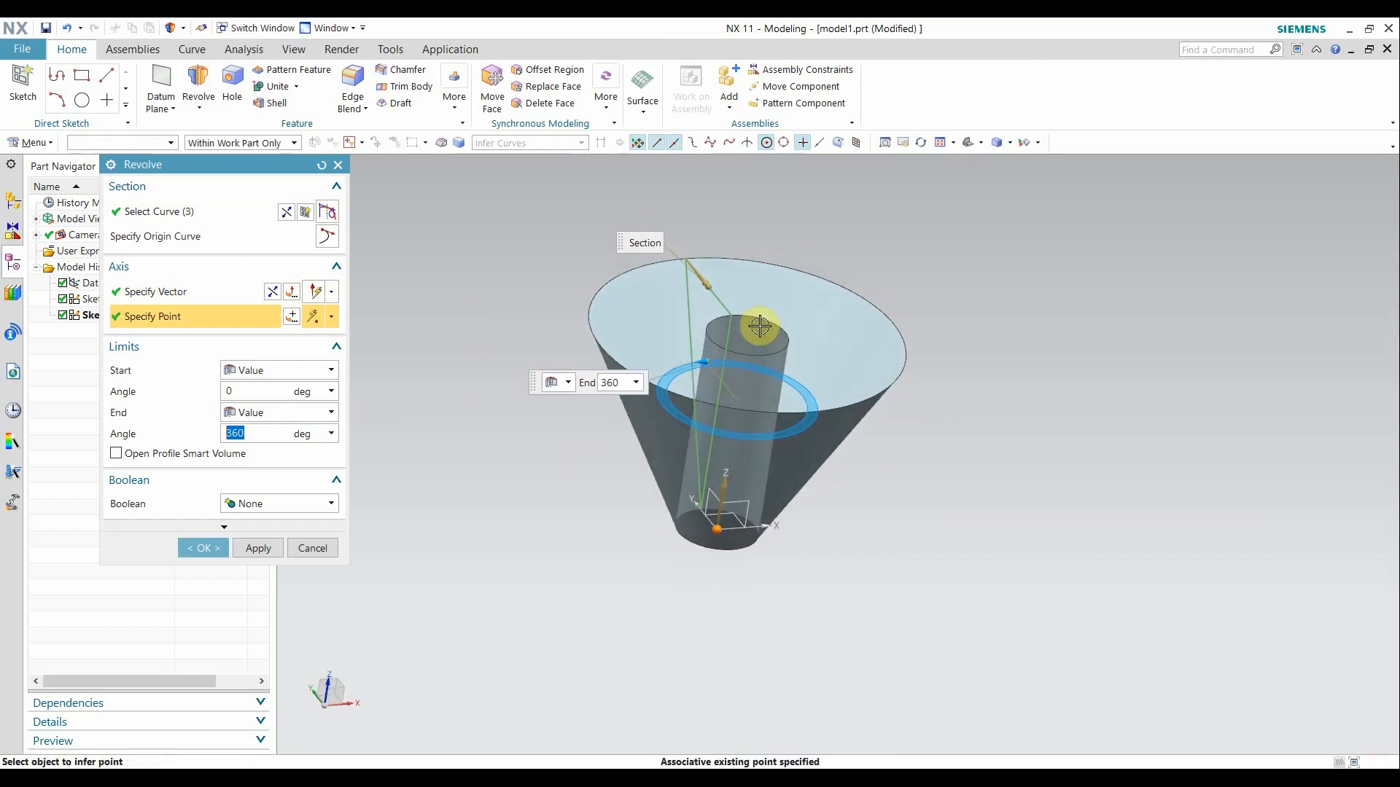
Apply a Two-Sided offset to the revolve with an end value of -8 mm.
{"action": "left_click", "coordinate": [186, 526]}
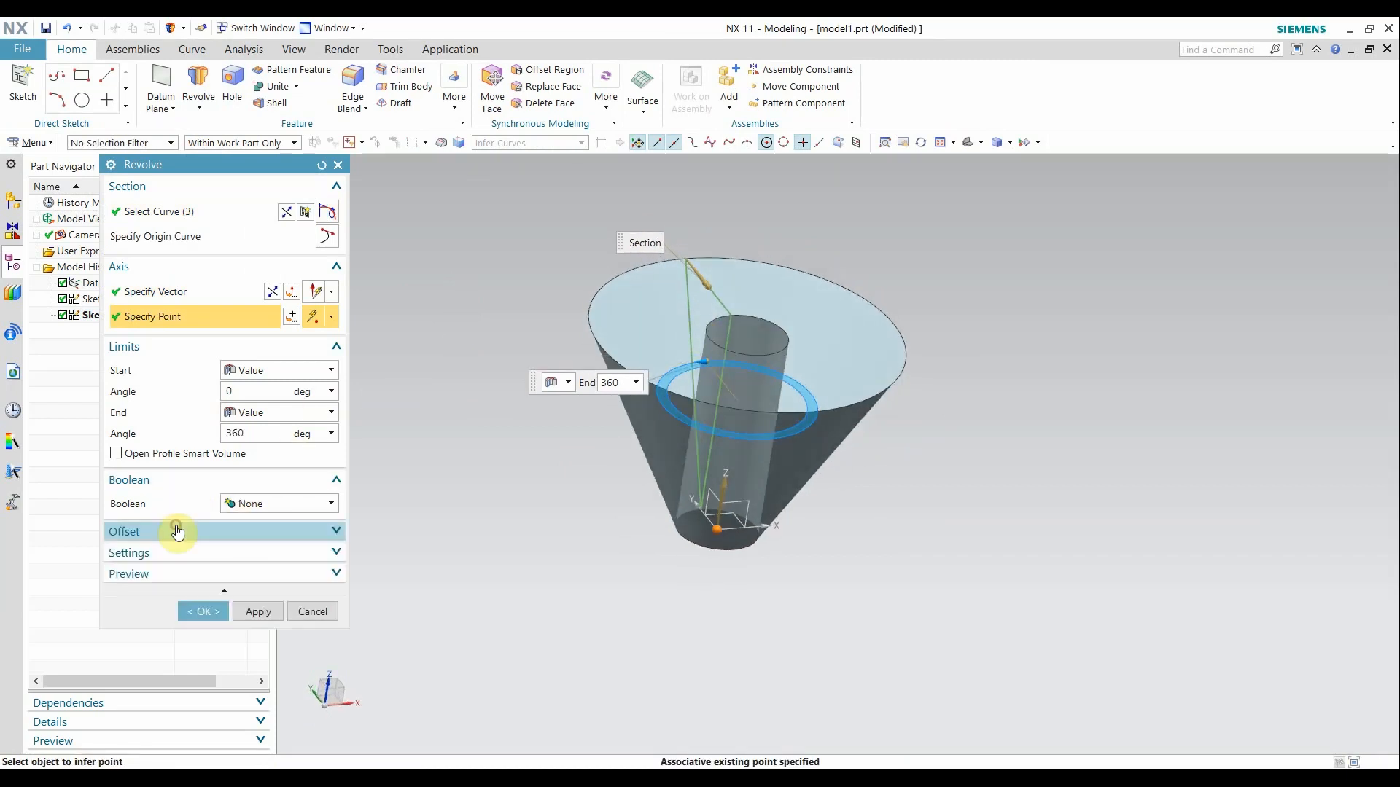
{"action": "left_click", "coordinate": [222, 538]}
{"action": "left_click", "coordinate": [266, 557]}
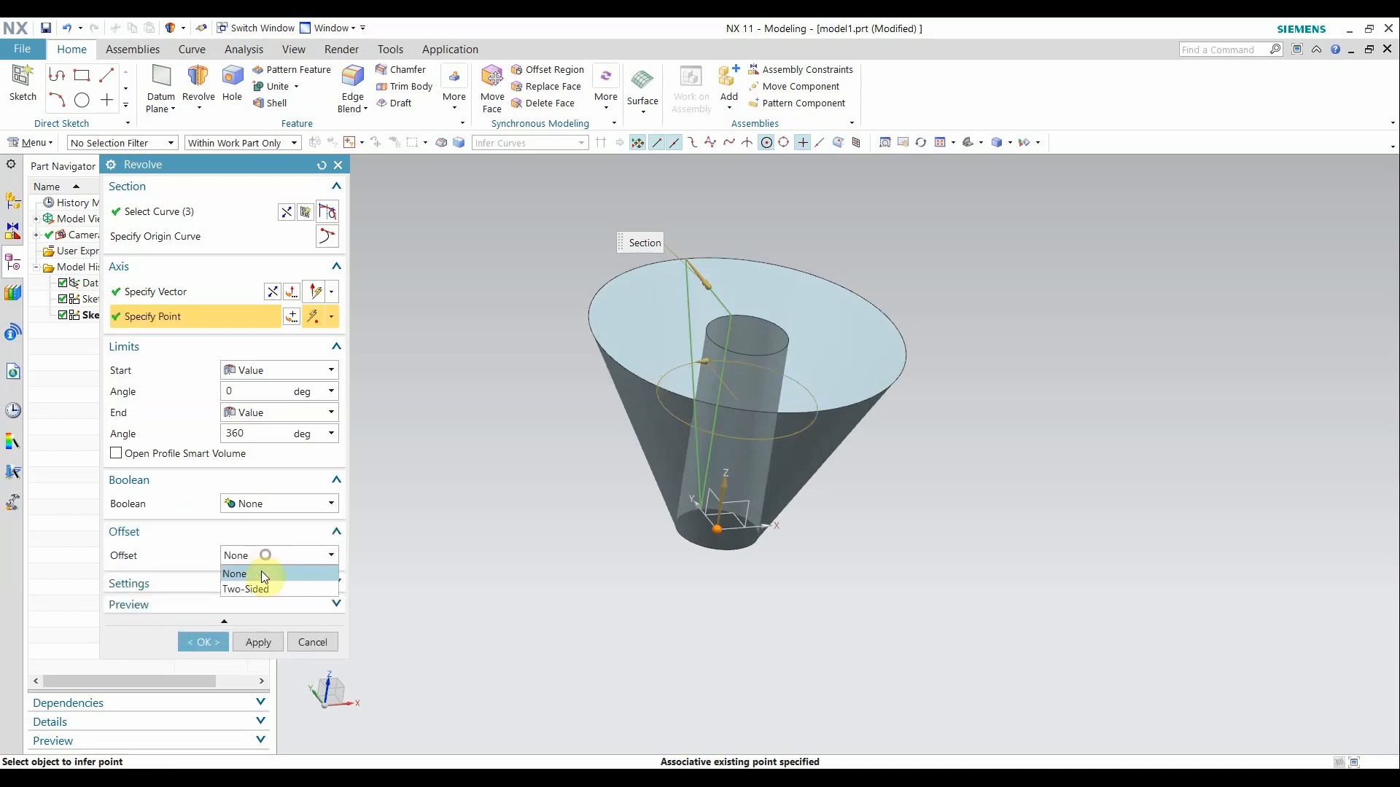
{"action": "left_click", "coordinate": [261, 589]}
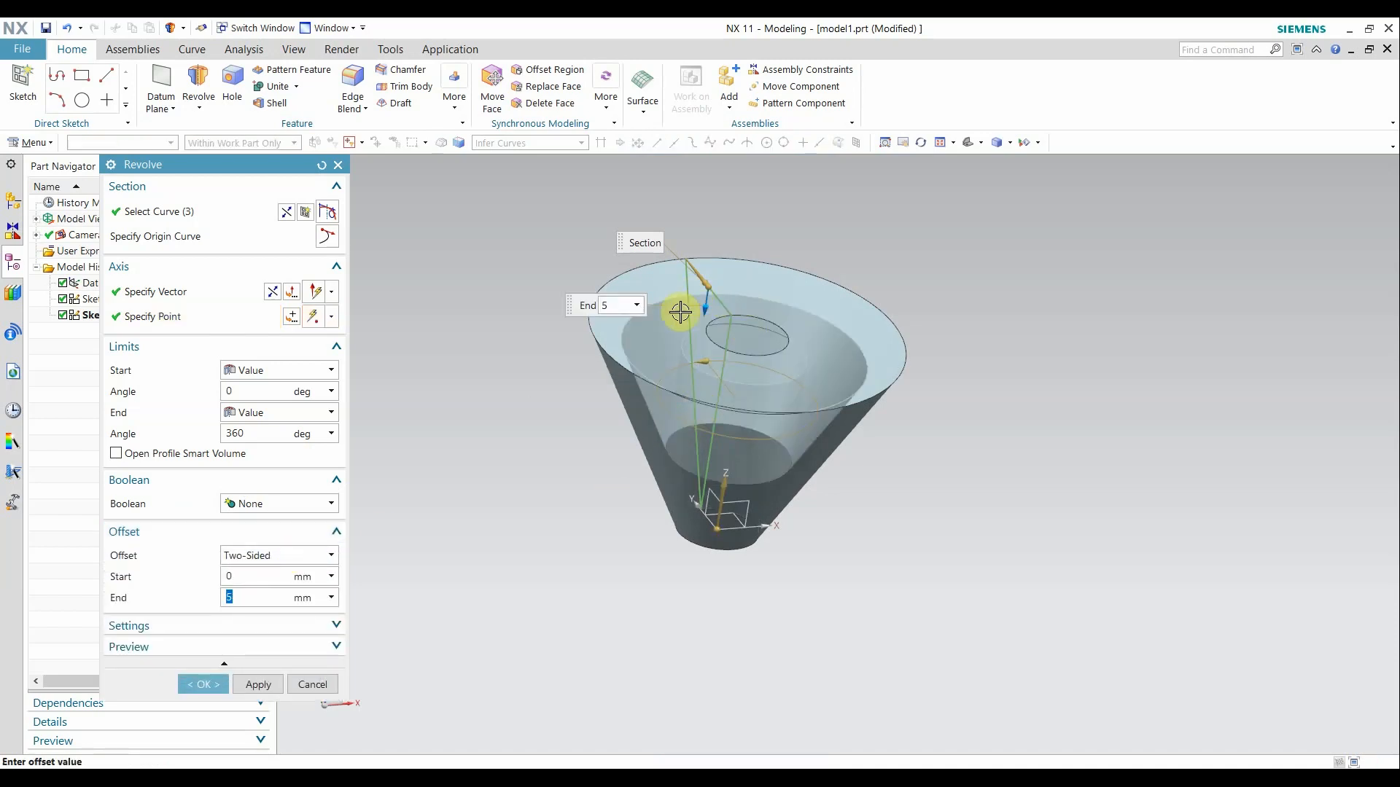
{"action": "left_click_drag", "start_coordinate": [709, 313], "coordinate": [734, 261]}
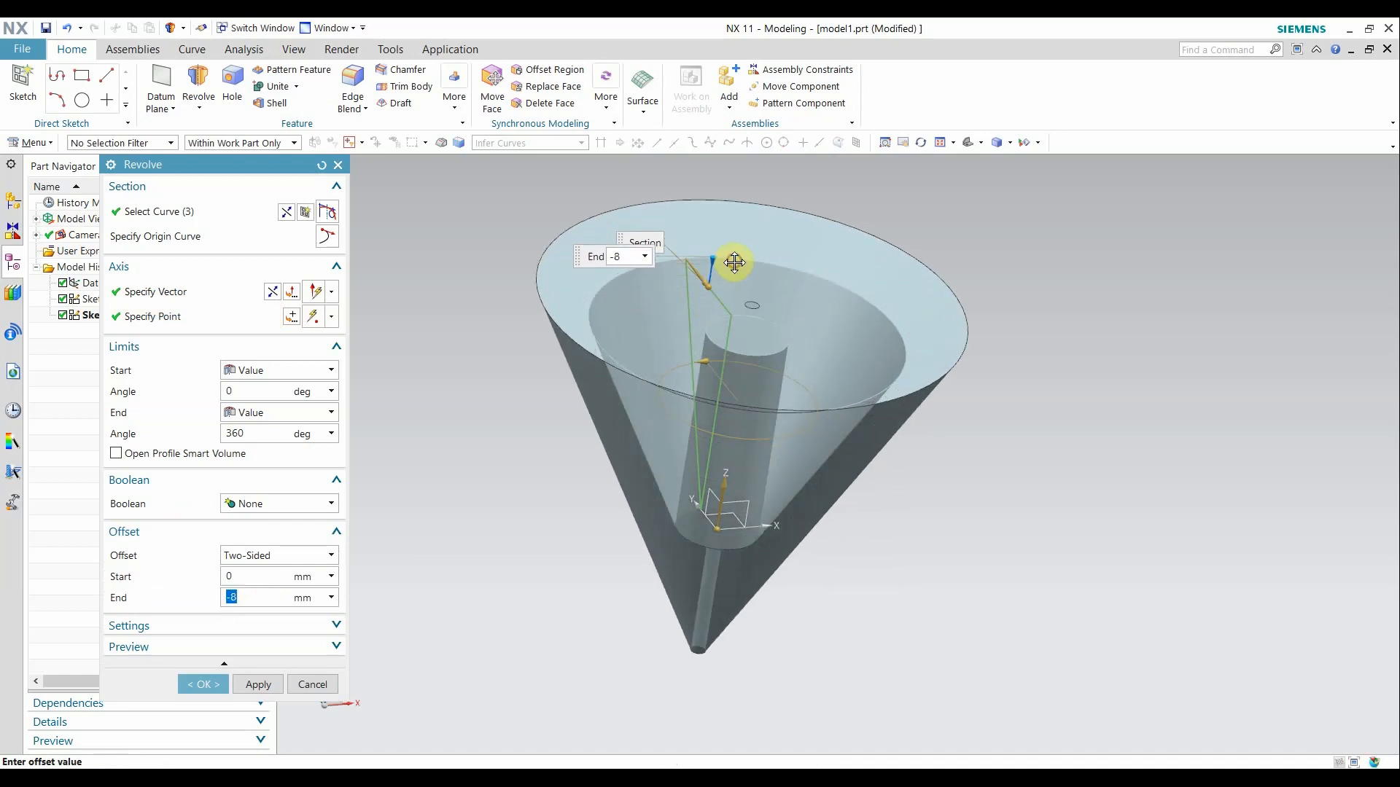
Show the offset revolve's computed result, examine the central opening up close, and undo the result.
{"action": "left_click", "coordinate": [290, 648]}
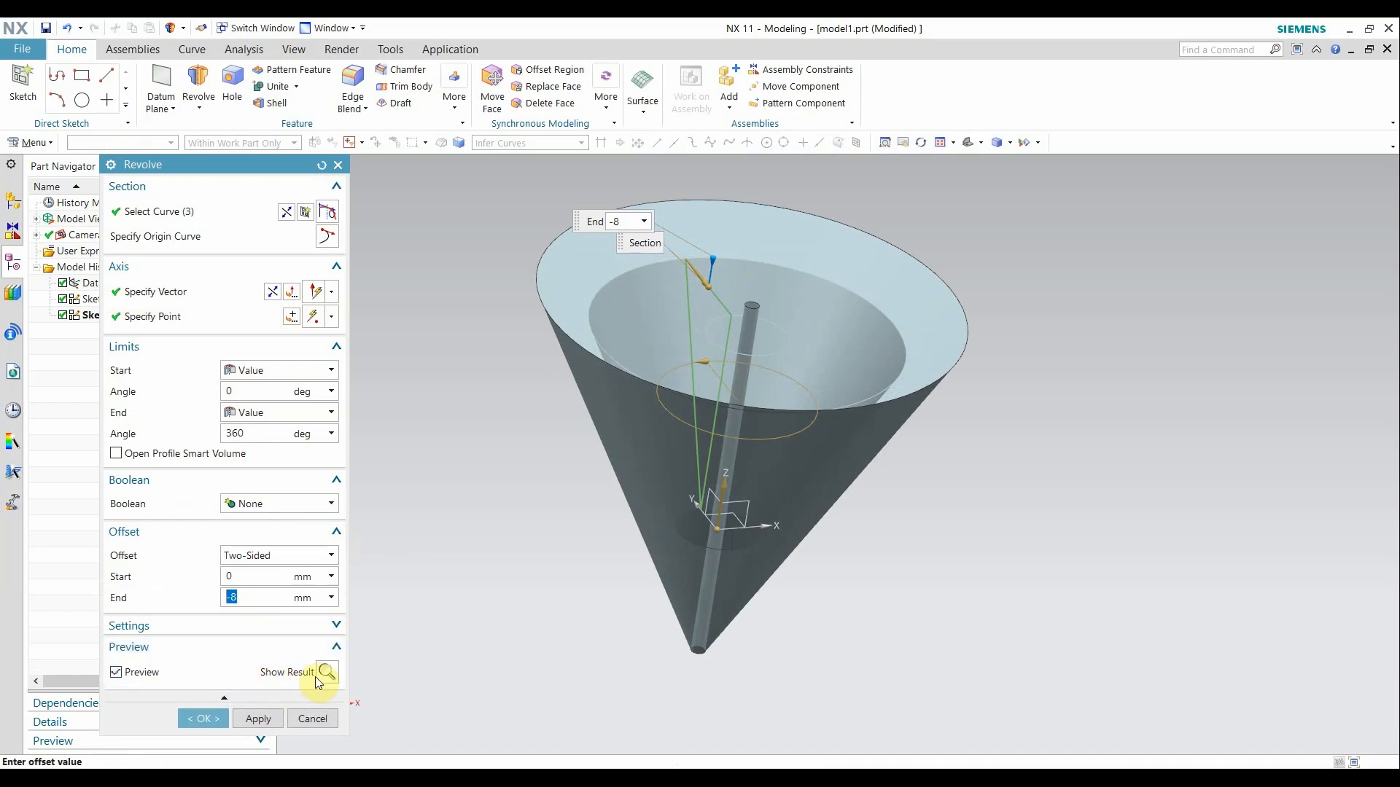
{"action": "left_click", "coordinate": [321, 678]}
{"action": "scroll", "coordinate": [753, 302], "scroll_direction": "up", "scroll_amount": 5}
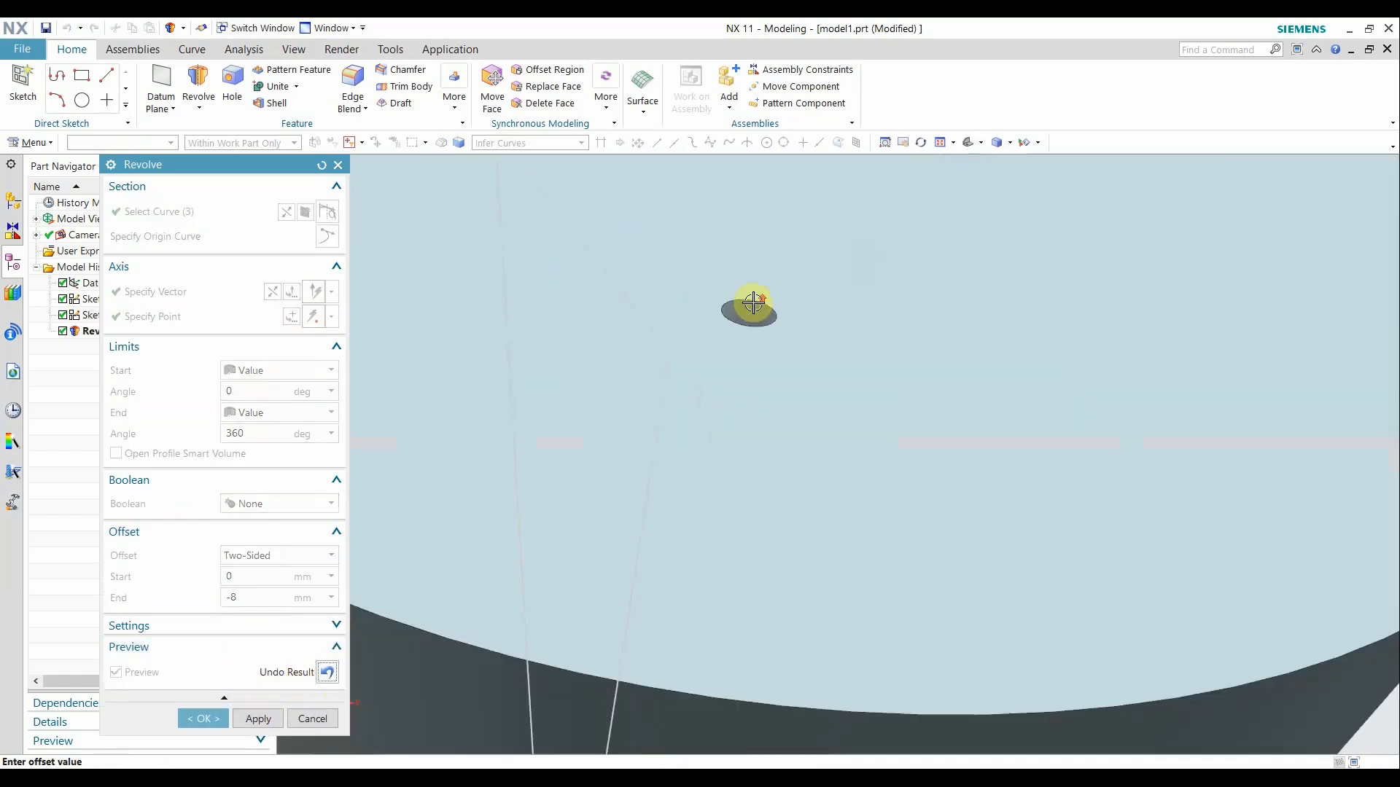
{"action": "left_click", "coordinate": [328, 672]}
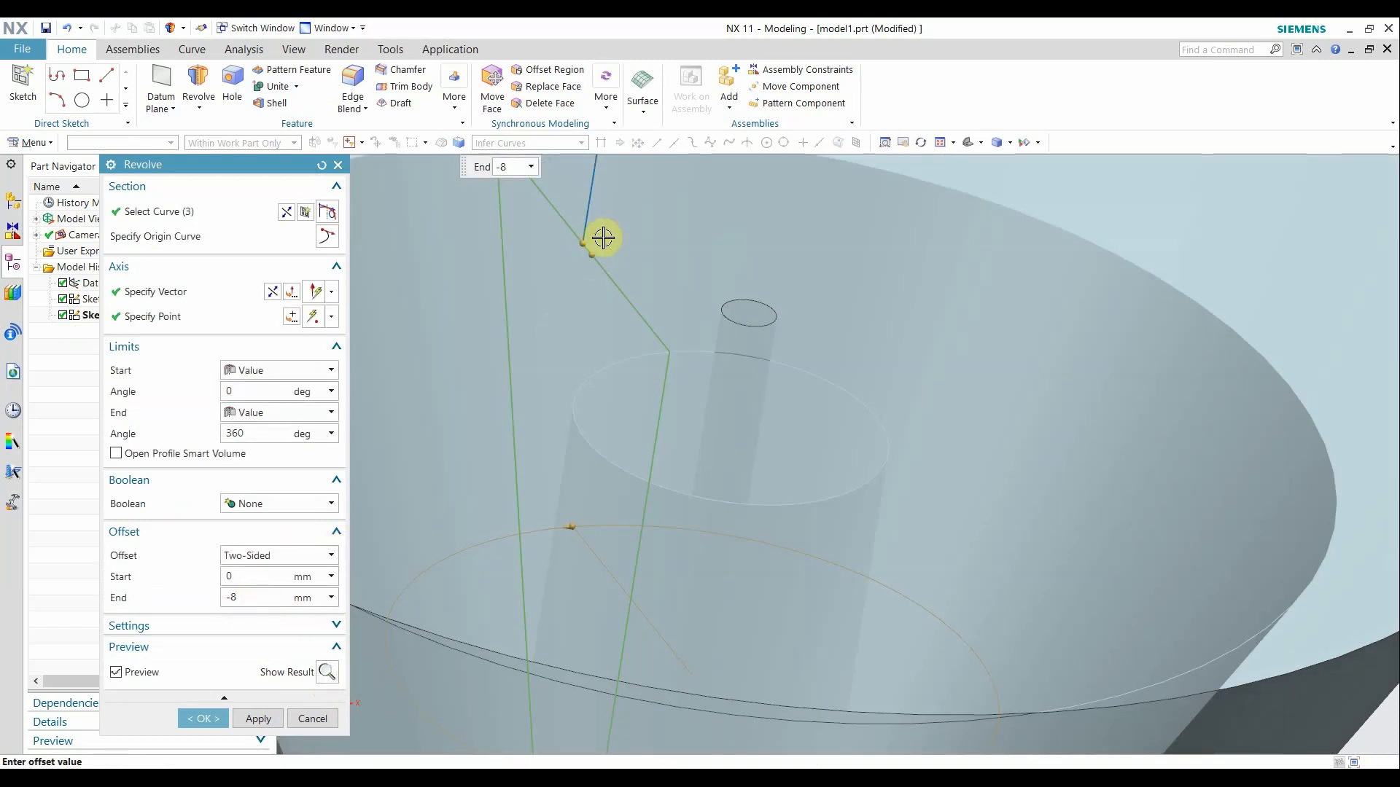
Set the revolve's end offset to -9.5 mm.
{"action": "scroll", "coordinate": [602, 238], "scroll_direction": "down", "scroll_amount": 4}
{"action": "left_click_drag", "start_coordinate": [597, 187], "coordinate": [607, 176]}
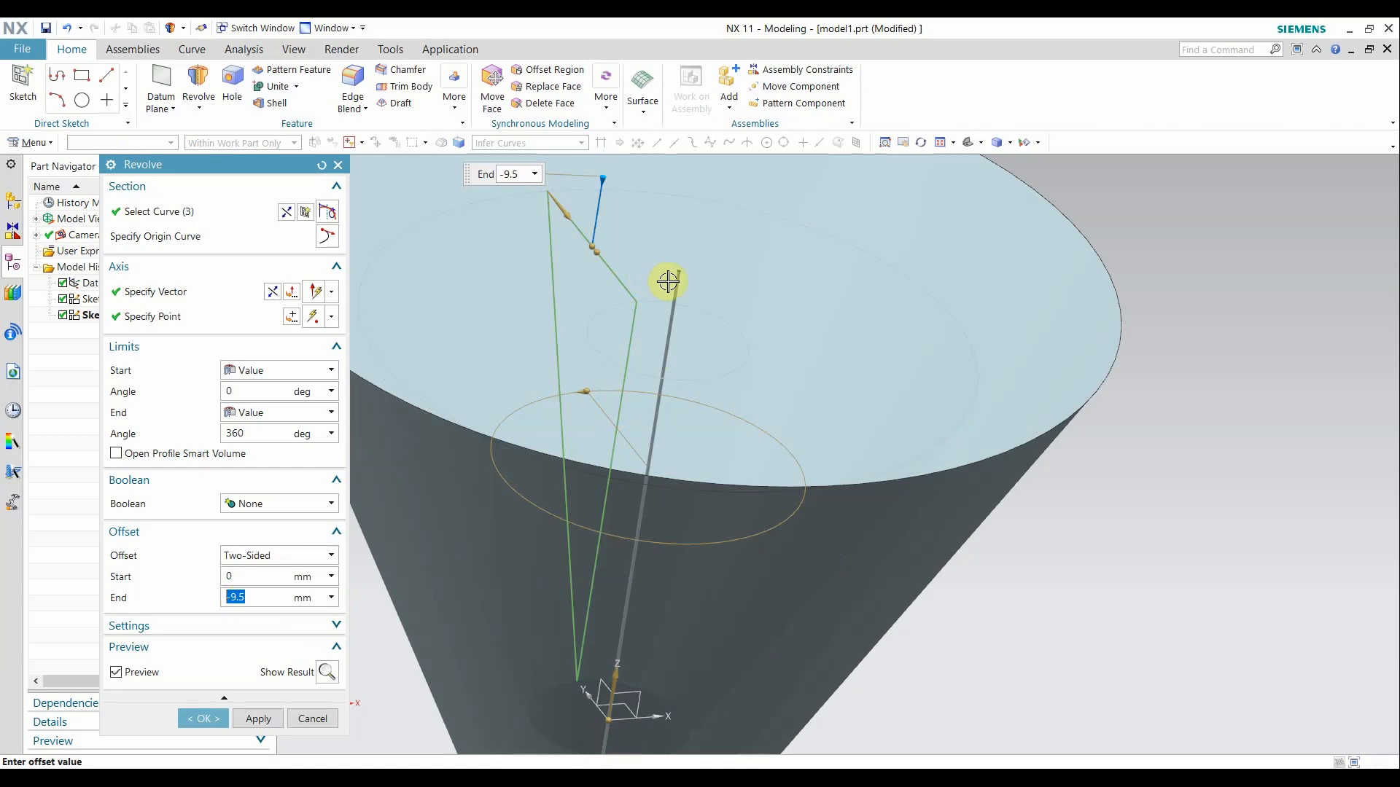
{"action": "scroll", "coordinate": [672, 270], "scroll_direction": "up", "scroll_amount": 5}
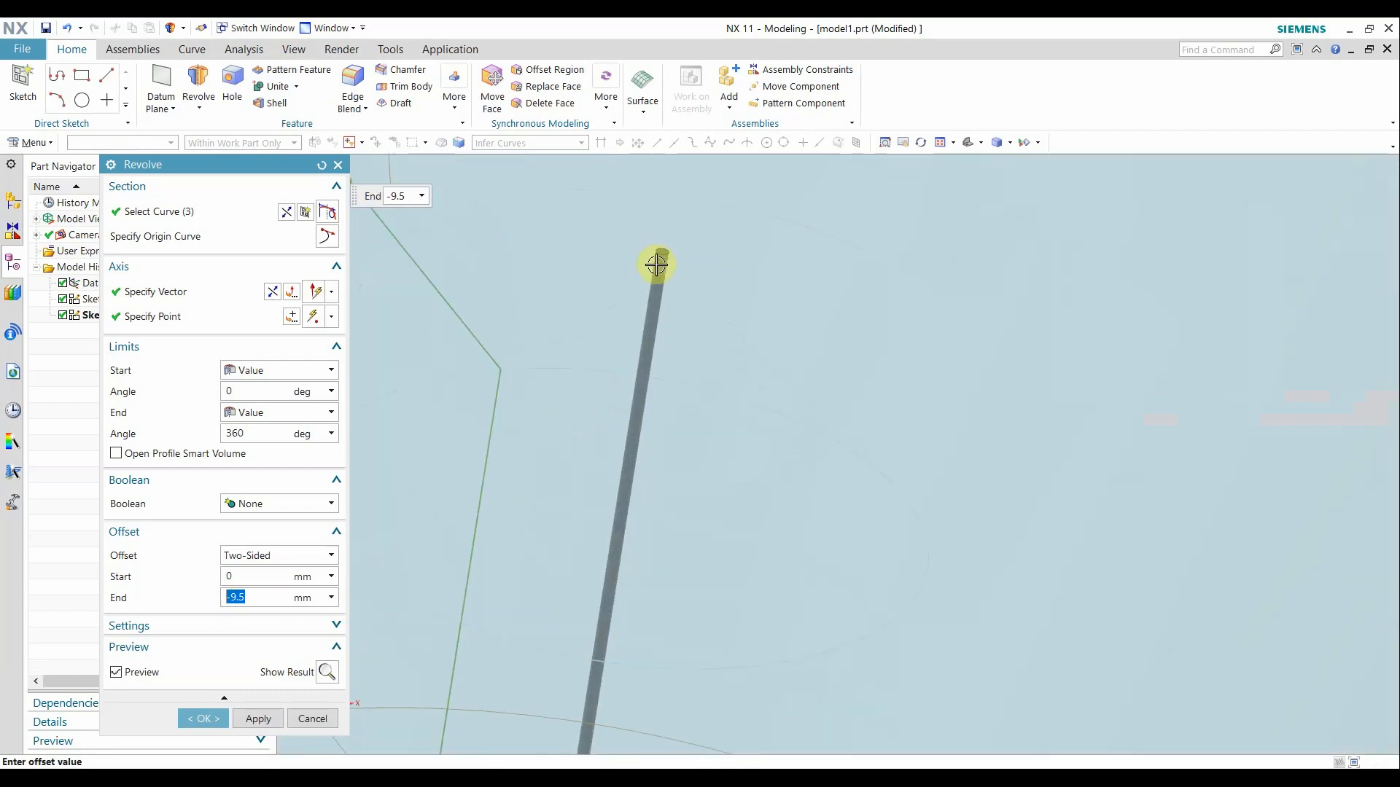
Show the revolve's result with the revised offset, inspect the cone from above and the side, and return to the preview.
{"action": "left_click", "coordinate": [327, 671]}
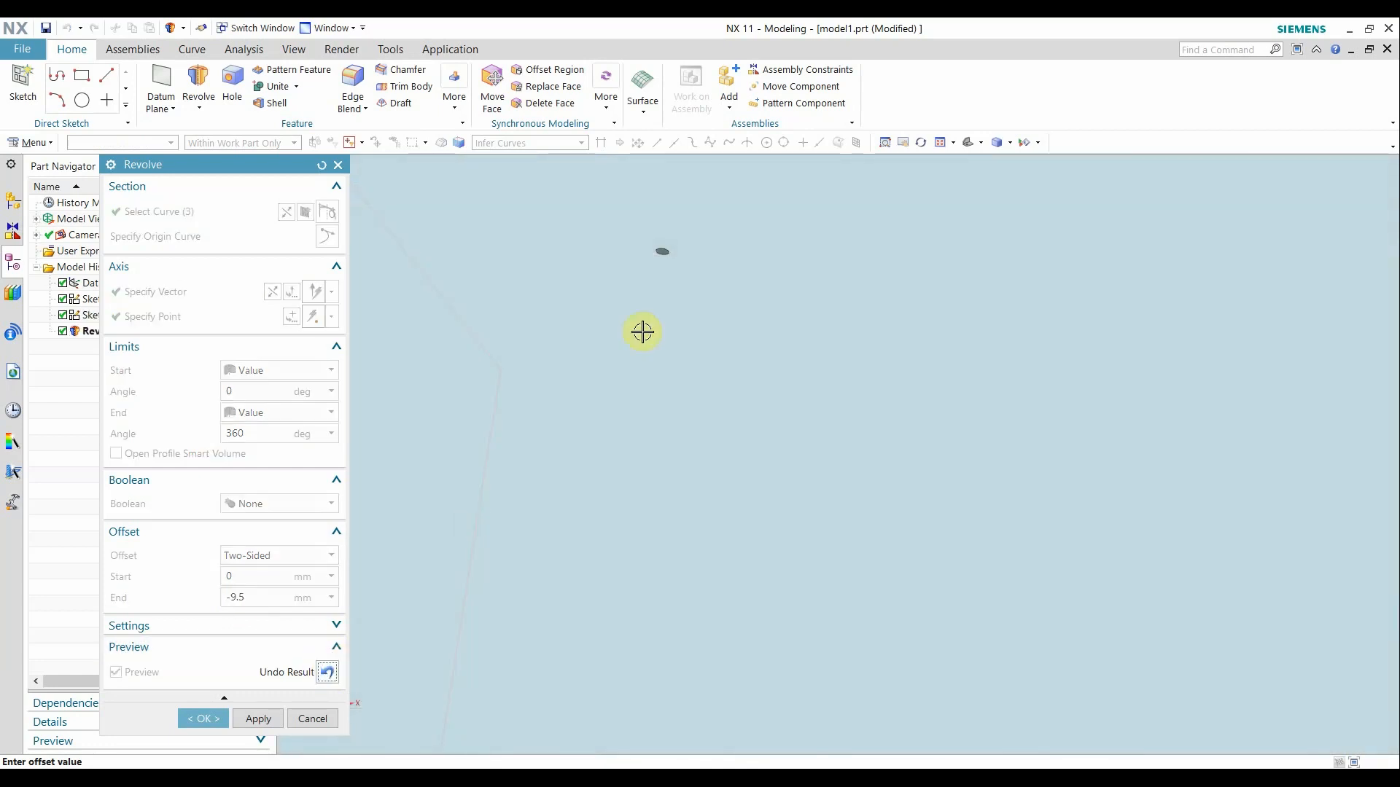
{"action": "scroll", "coordinate": [642, 332], "scroll_direction": "down", "scroll_amount": 3}
{"action": "scroll", "coordinate": [641, 332], "scroll_direction": "down", "scroll_amount": 5}
{"action": "middle_click_drag", "start_coordinate": [642, 332], "coordinate": [693, 453]}
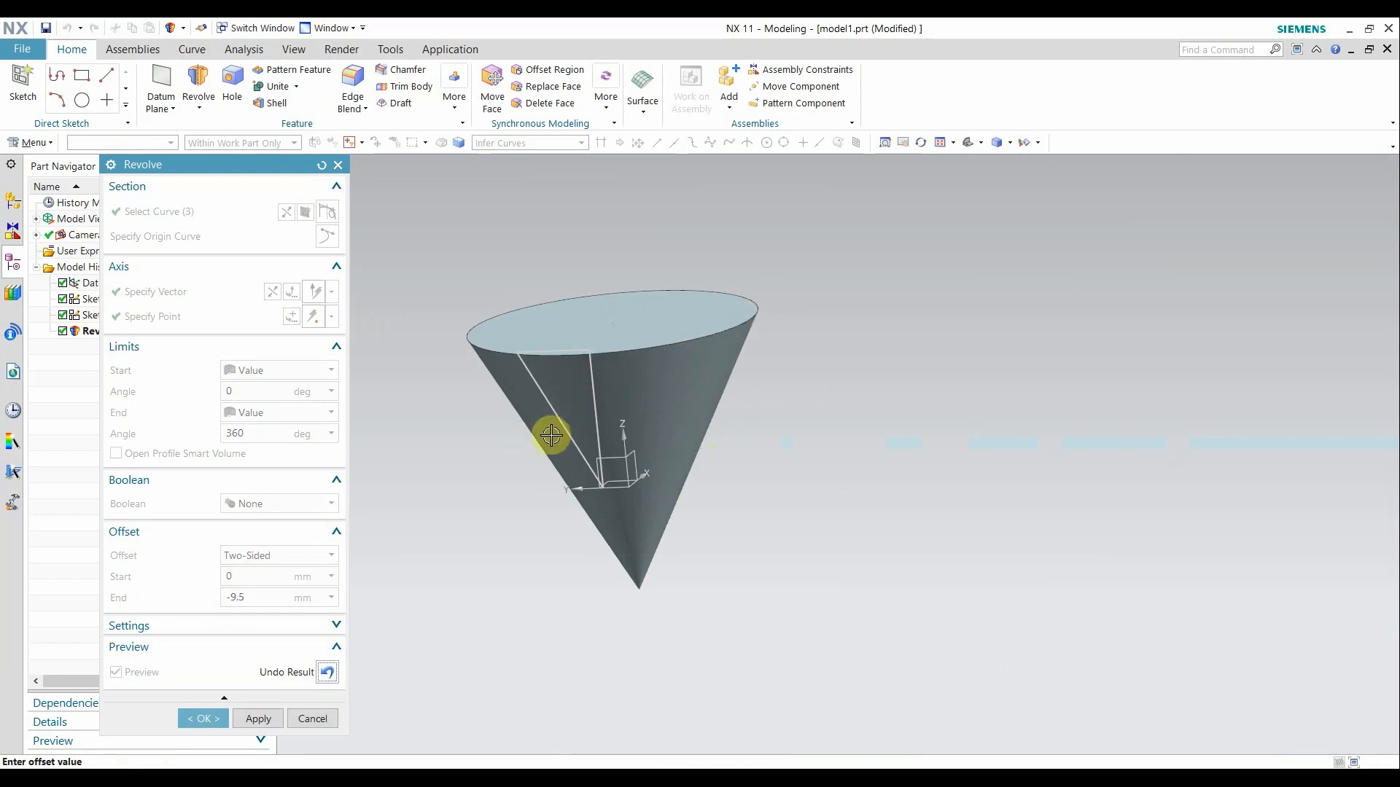
{"action": "left_click", "coordinate": [320, 677]}
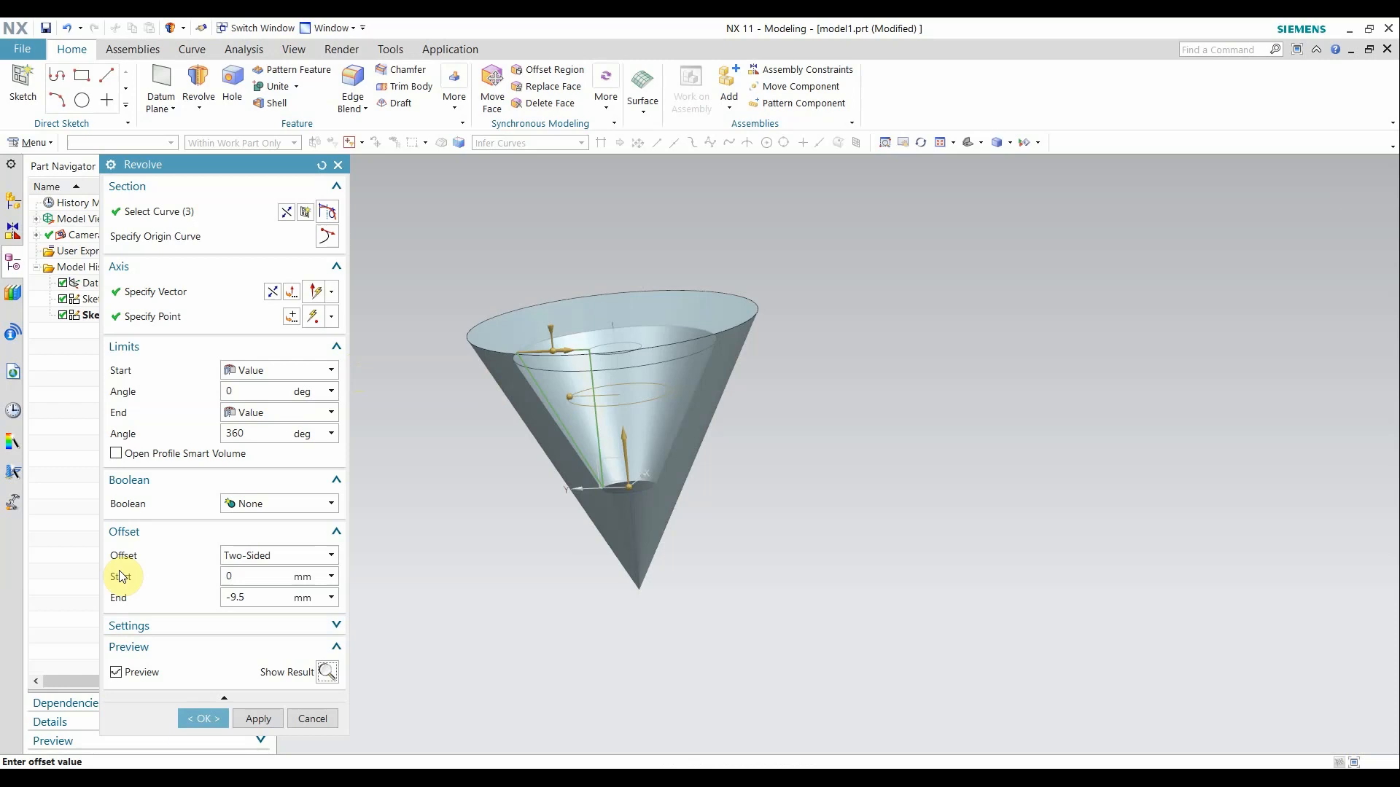
Review the revolve's body type settings and the start limit options, keeping the start limit as Value.
{"action": "left_click", "coordinate": [163, 626]}
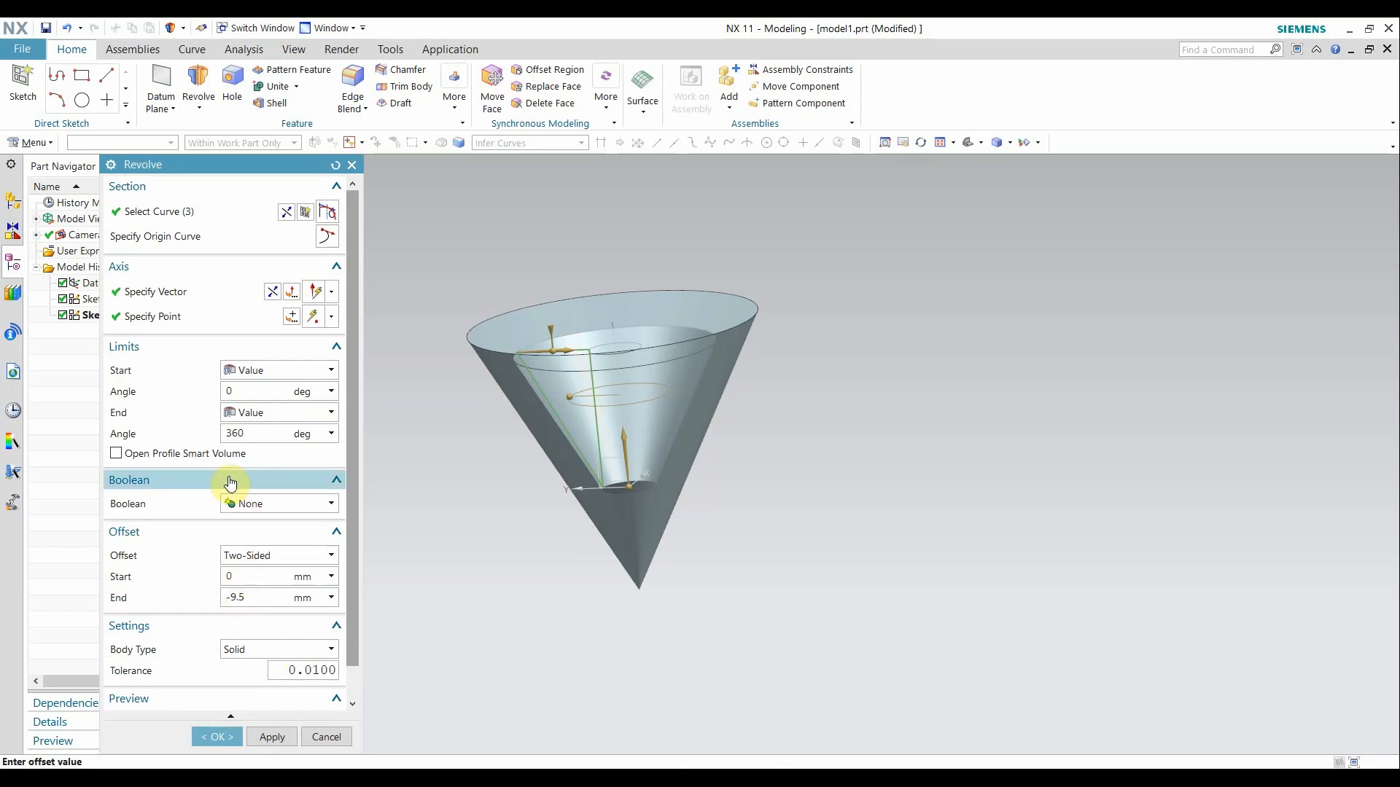
{"action": "left_click", "coordinate": [266, 372]}
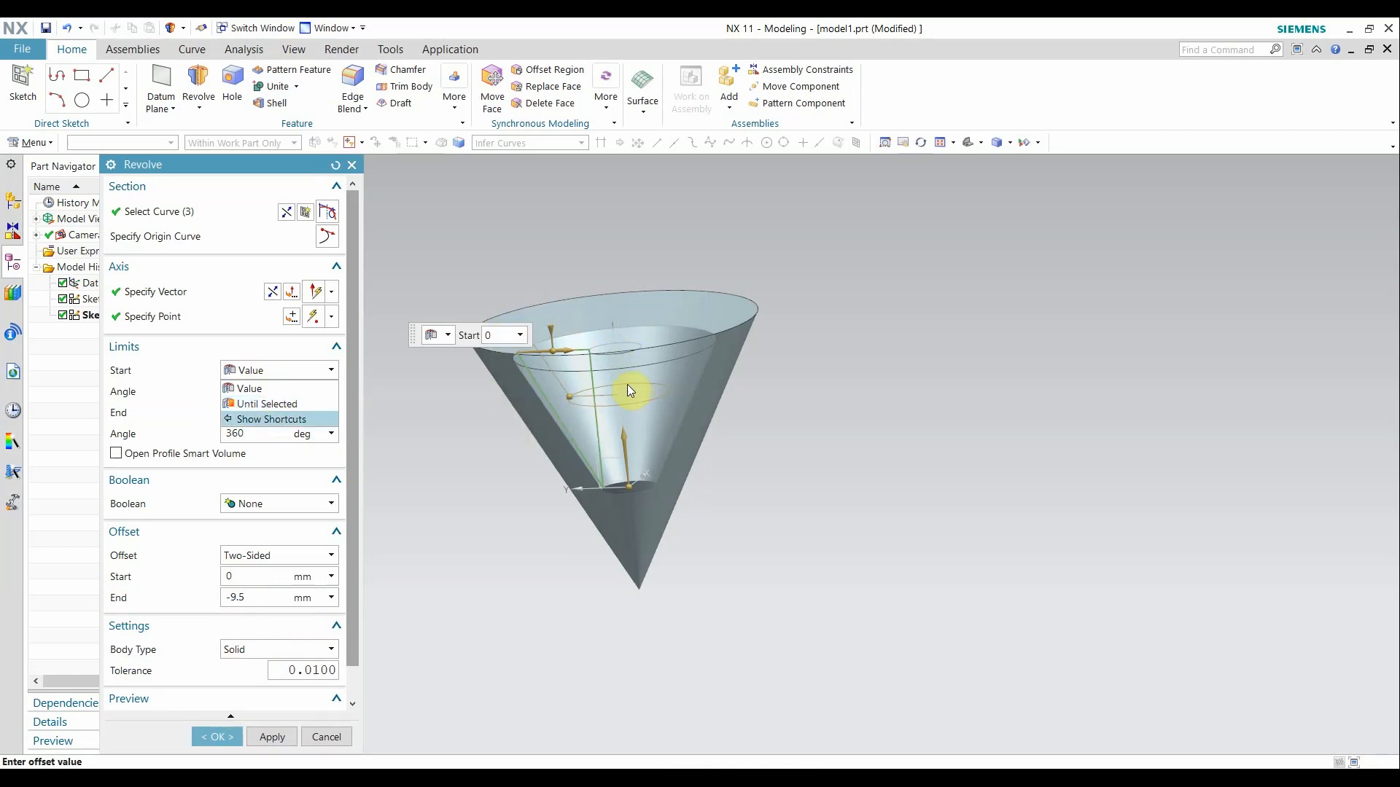
{"action": "left_click", "coordinate": [245, 388]}
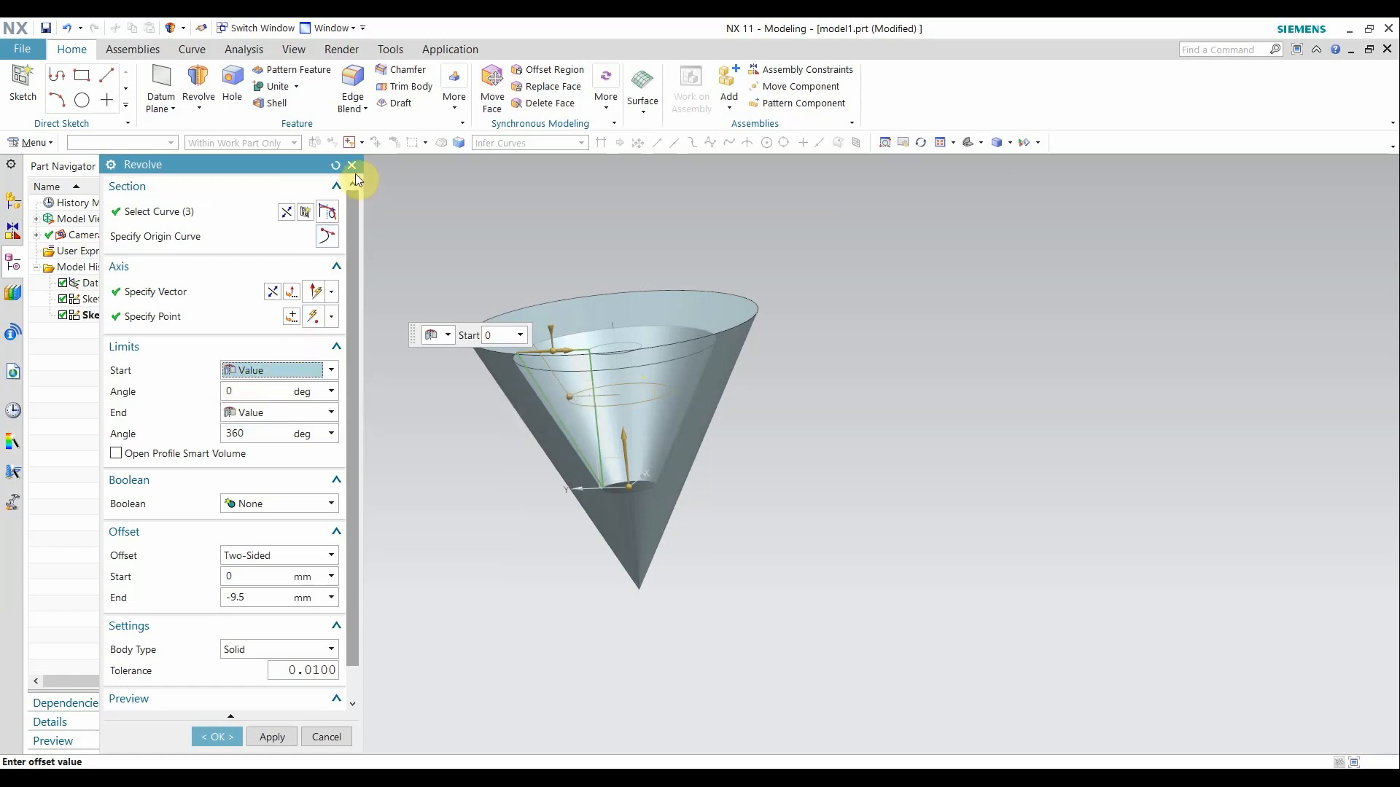